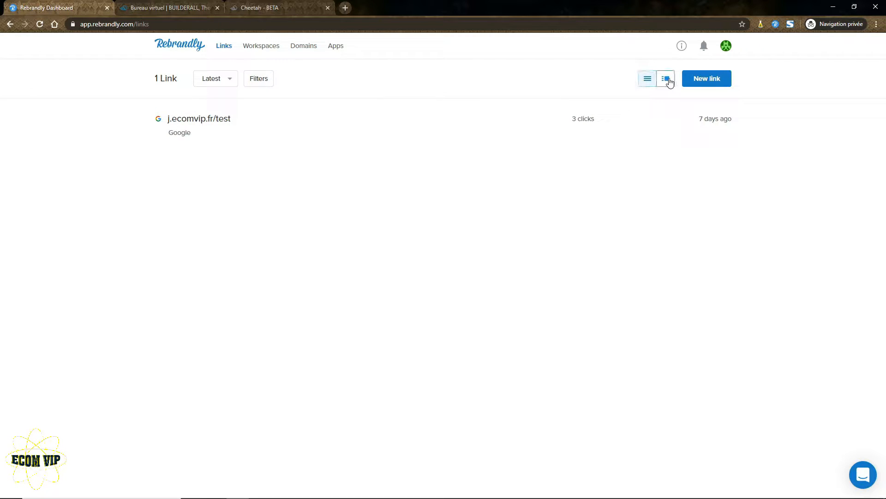
Open the j.ecomvip.fr/test details and look through its click statistics, grouped by day.
{"action": "left_click", "coordinate": [667, 79]}
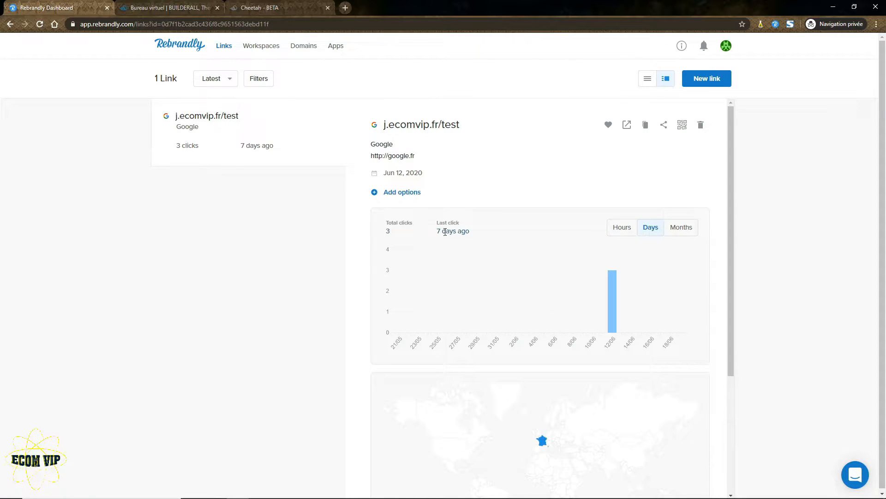
{"action": "scroll", "coordinate": [715, 217], "scroll_direction": "down", "scroll_amount": 1}
{"action": "left_click", "coordinate": [652, 182]}
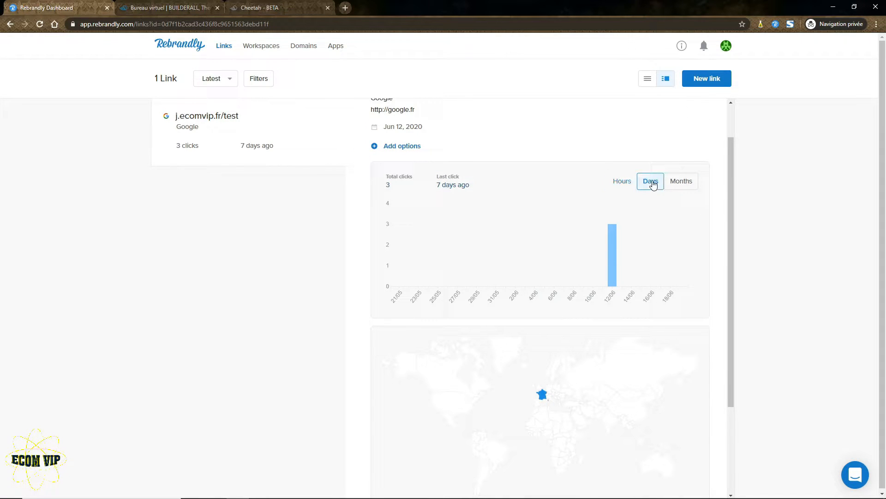
{"action": "scroll", "coordinate": [542, 307], "scroll_direction": "down", "scroll_amount": 3}
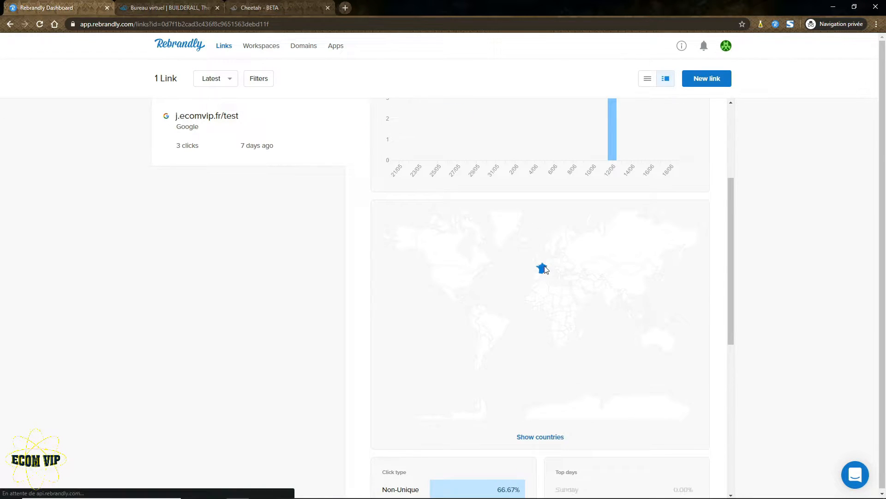
{"action": "scroll", "coordinate": [543, 261], "scroll_direction": "down", "scroll_amount": 2}
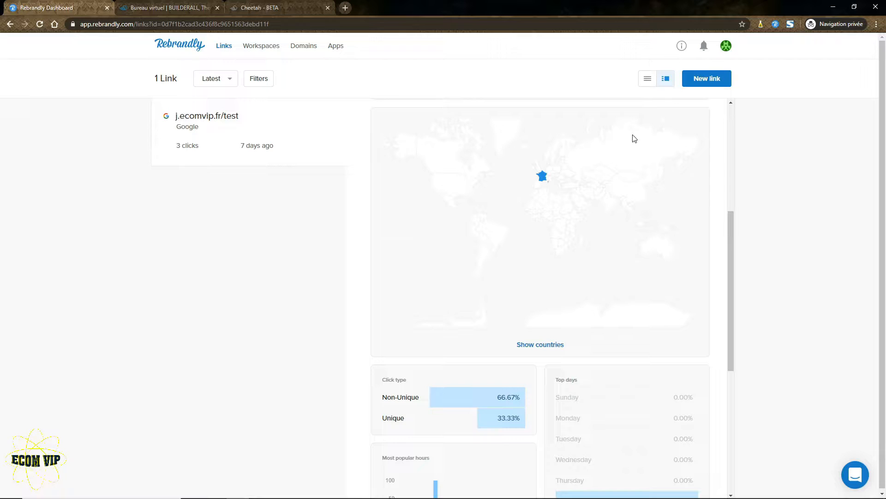
{"action": "scroll", "coordinate": [470, 253], "scroll_direction": "down", "scroll_amount": 1}
{"action": "scroll", "coordinate": [470, 252], "scroll_direction": "down", "scroll_amount": 4}
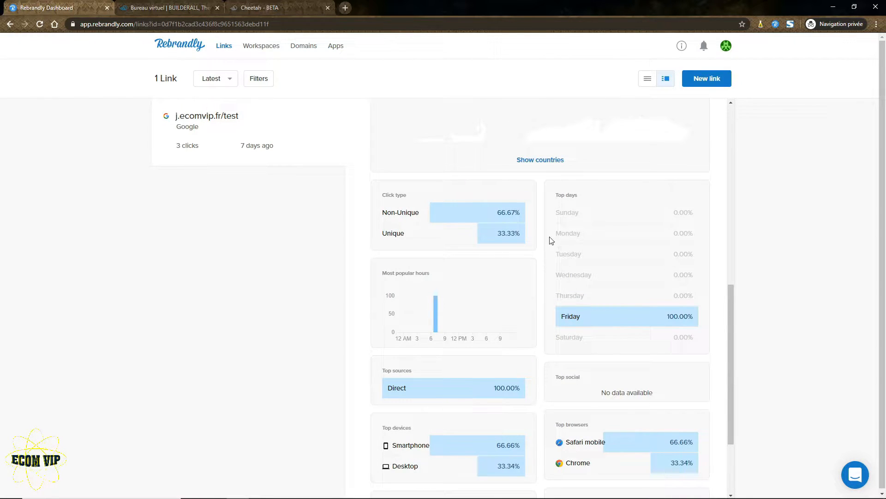
{"action": "scroll", "coordinate": [630, 246], "scroll_direction": "down", "scroll_amount": 1}
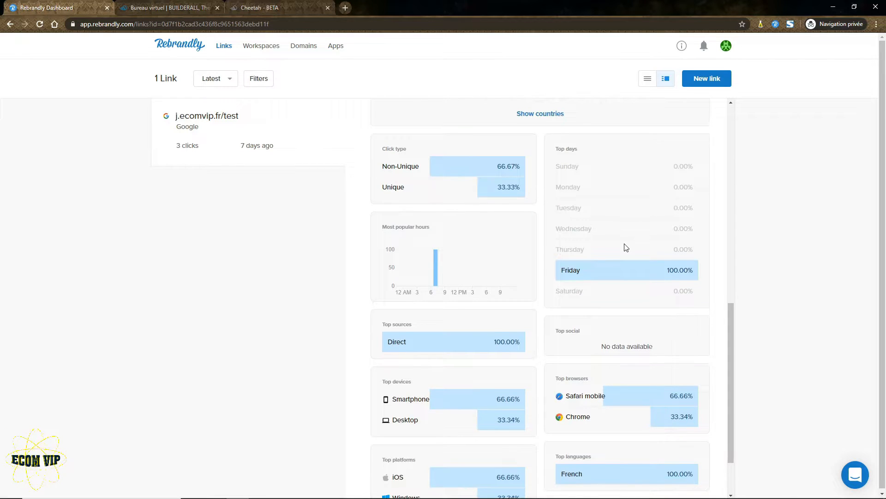
{"action": "scroll", "coordinate": [626, 247], "scroll_direction": "down", "scroll_amount": 2}
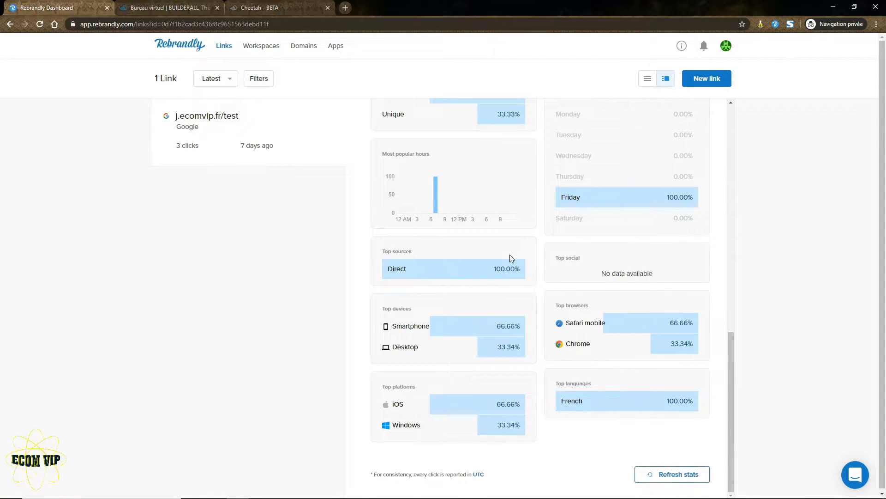
{"action": "scroll", "coordinate": [429, 273], "scroll_direction": "up", "scroll_amount": 1}
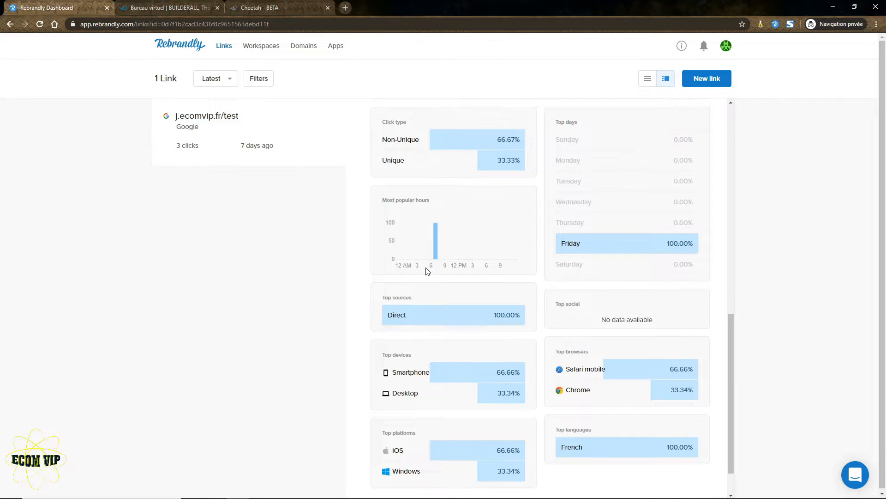
{"action": "scroll", "coordinate": [653, 281], "scroll_direction": "down", "scroll_amount": 1}
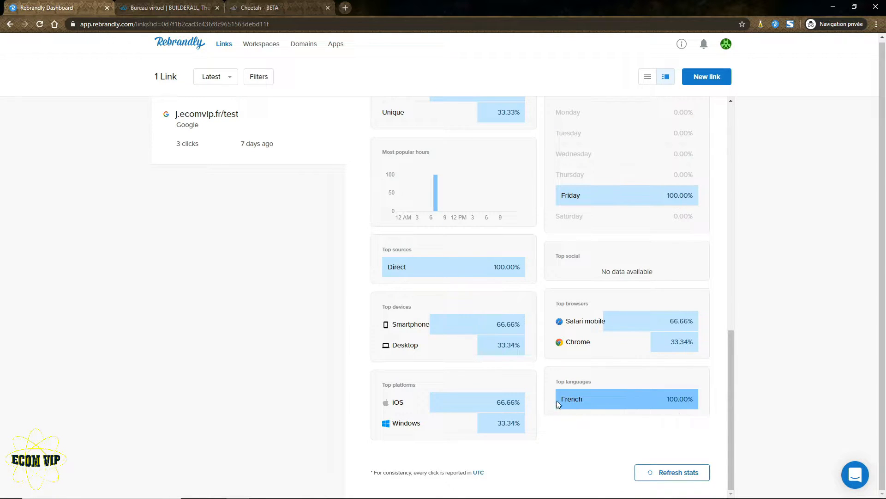
Refresh the stats, which show Smartphone 66.66%, iOS 66.66%, French 100% and Direct 100%.
{"action": "left_click", "coordinate": [672, 472]}
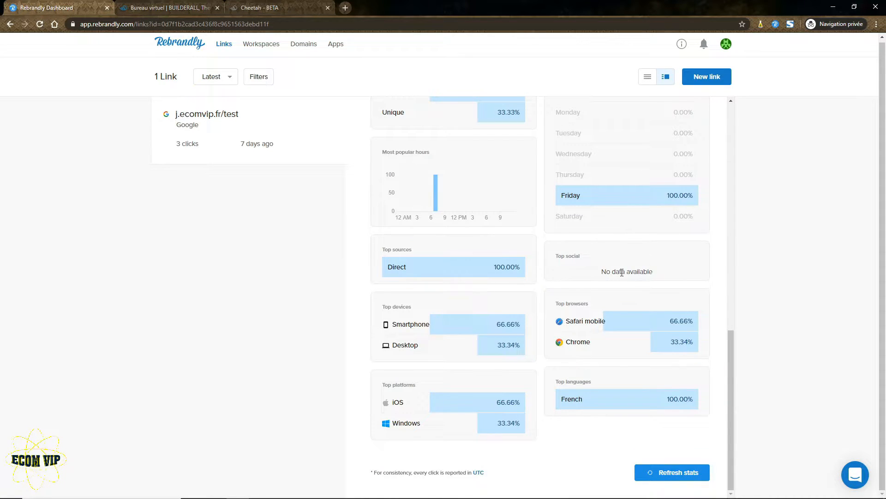
{"action": "scroll", "coordinate": [385, 345], "scroll_direction": "up", "scroll_amount": 3}
{"action": "scroll", "coordinate": [469, 283], "scroll_direction": "down", "scroll_amount": 3}
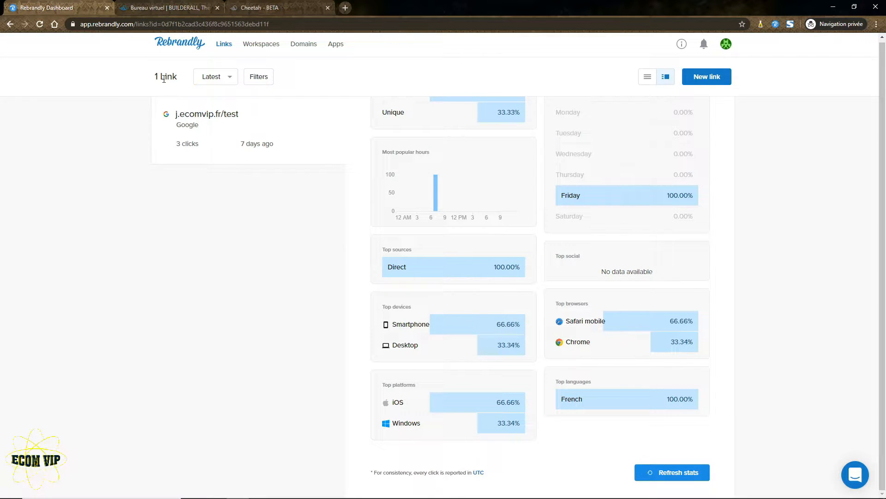
Start a new j.ecomvip.fr/okq link draft with the contact e-mail address as its destination.
{"action": "left_click", "coordinate": [179, 45]}
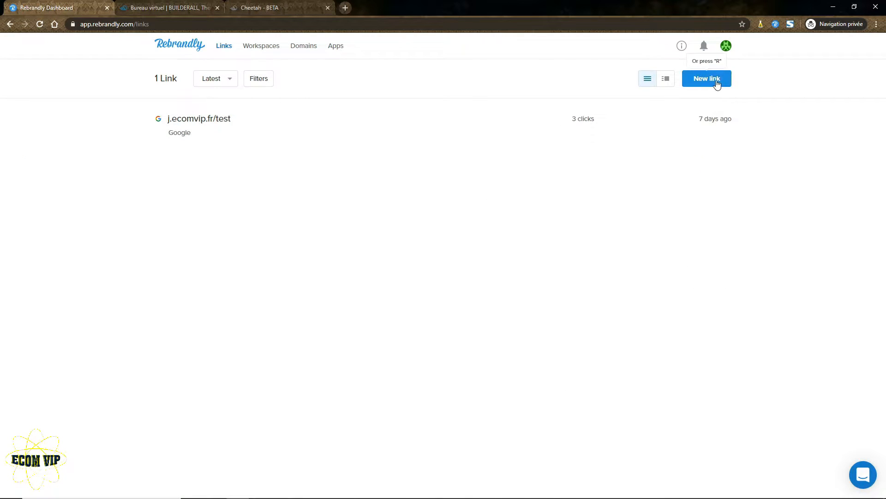
{"action": "left_click", "coordinate": [716, 85]}
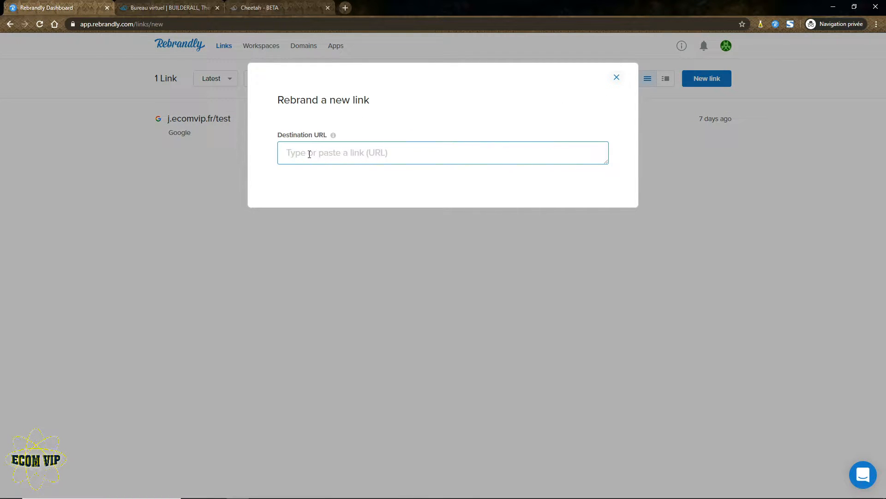
{"action": "left_click", "coordinate": [616, 78]}
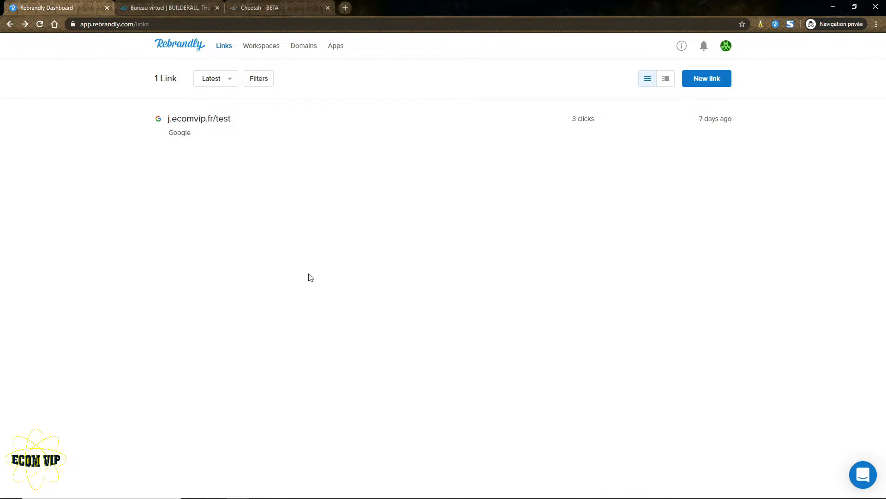
{"action": "key", "text": "alt+Right"}
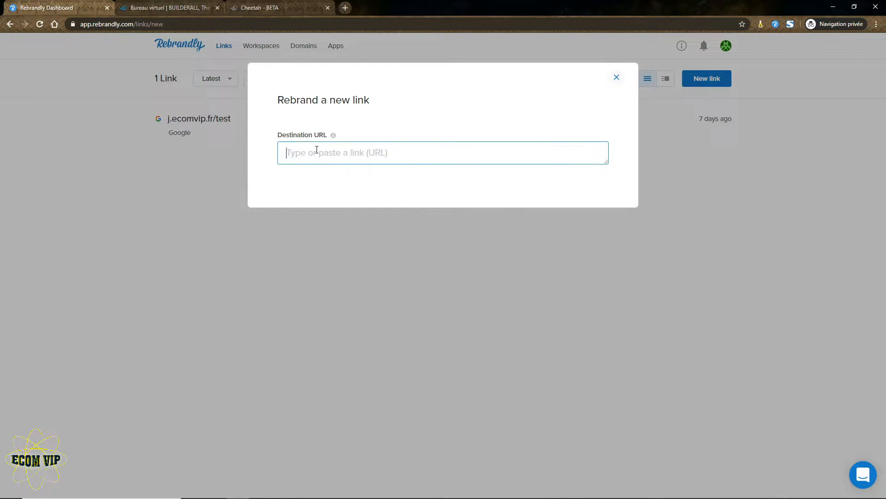
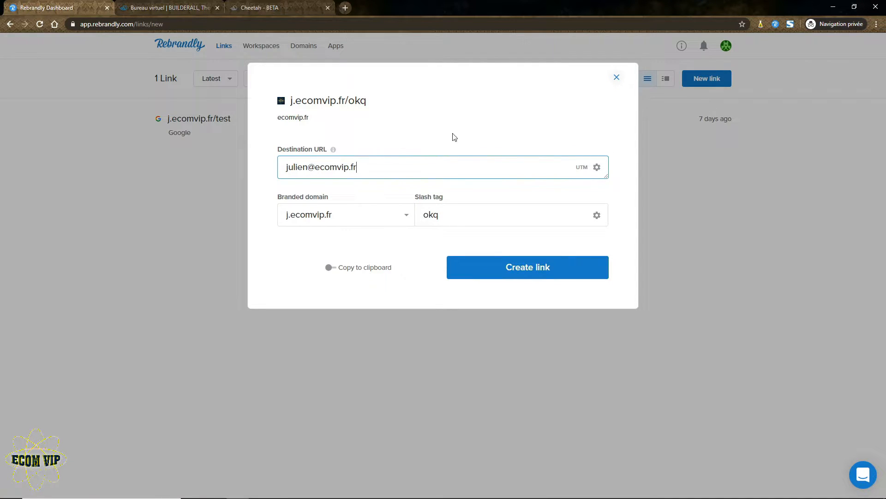
Turn the destination into an e-mail share link and add the contact address as CC.
{"action": "left_click", "coordinate": [599, 171]}
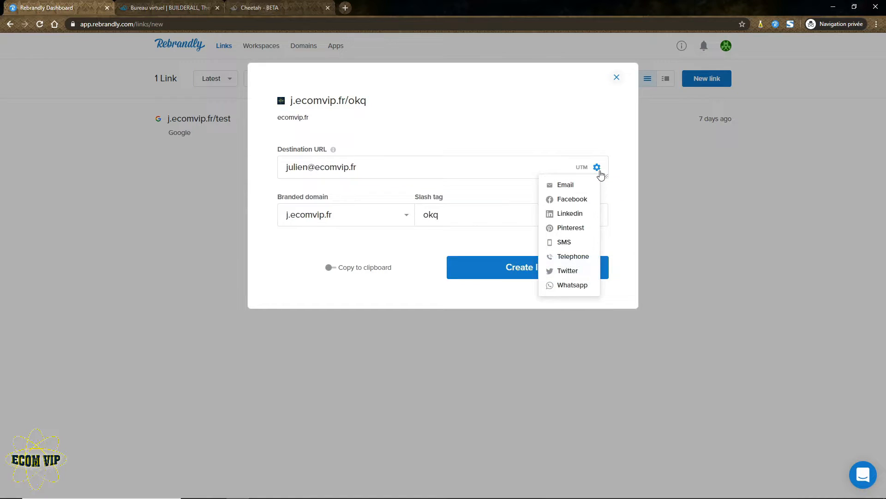
{"action": "left_click", "coordinate": [560, 186]}
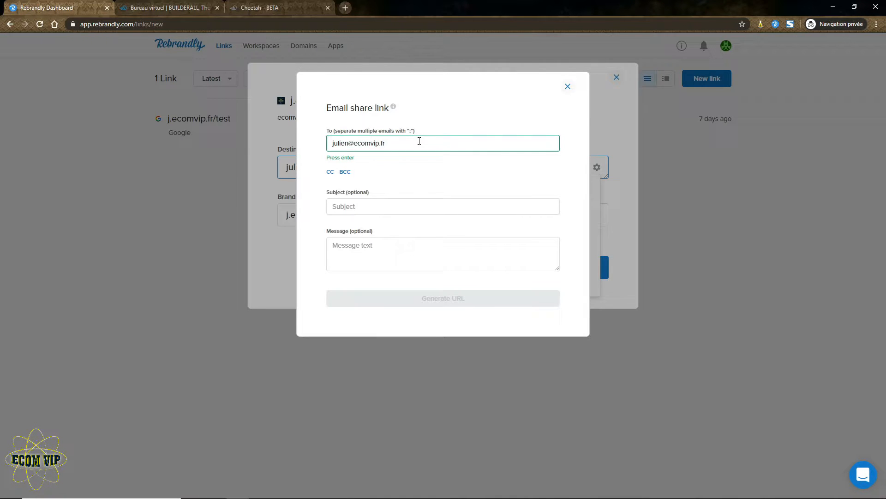
{"action": "left_click", "coordinate": [330, 173]}
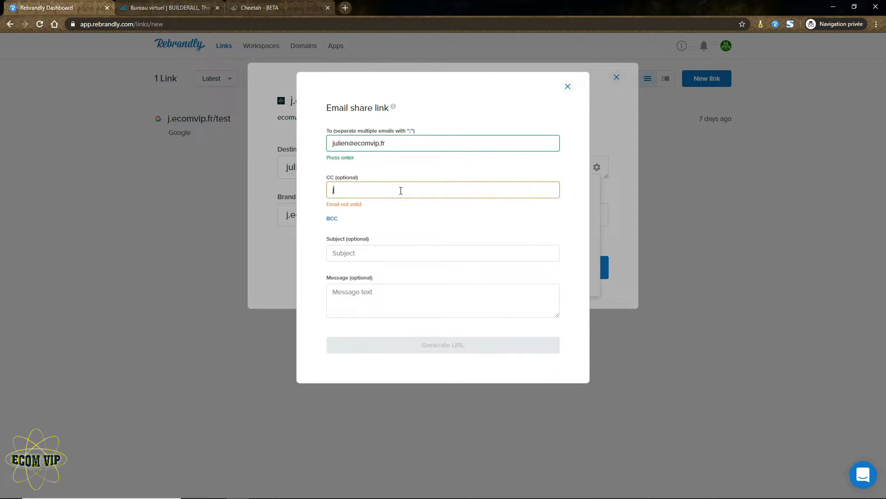
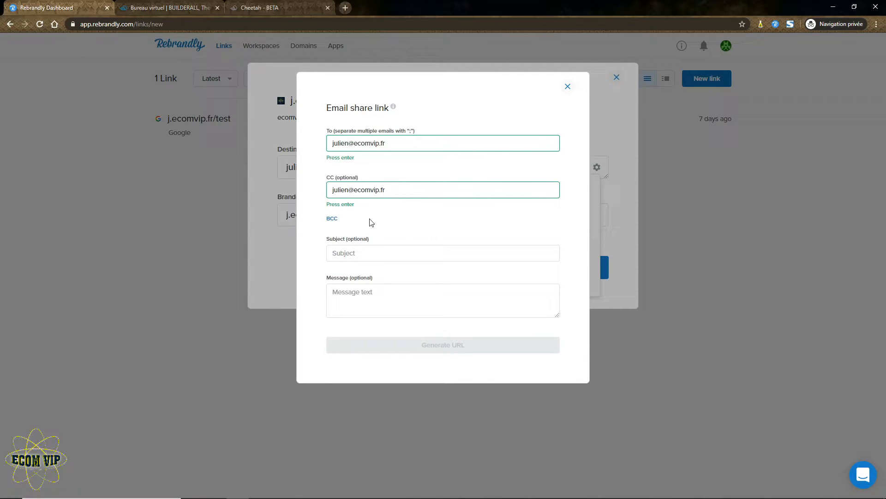
{"action": "left_click", "coordinate": [366, 253]}
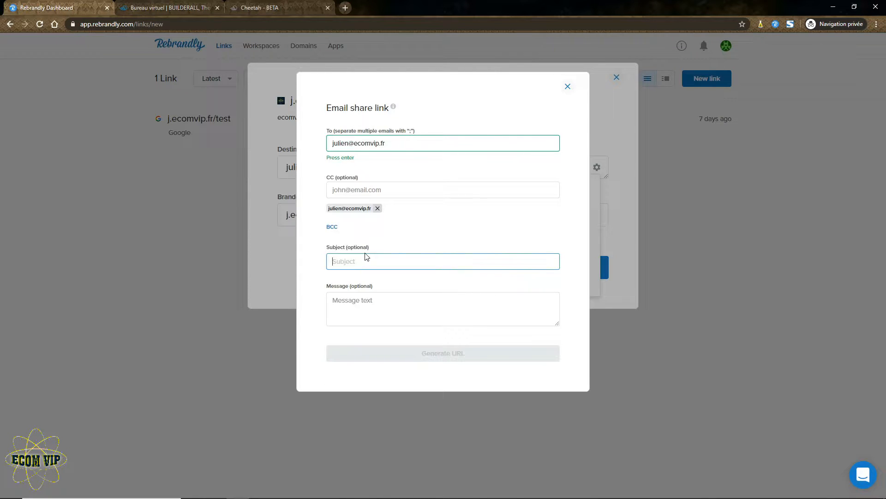
Enter subject 'Demande de contact' and the message 'Bonjour, [Texte]', 'Bonne journée', 'Cordialement'.
{"action": "type", "text": "Demande de contact"}
{"action": "left_click", "coordinate": [384, 301]}
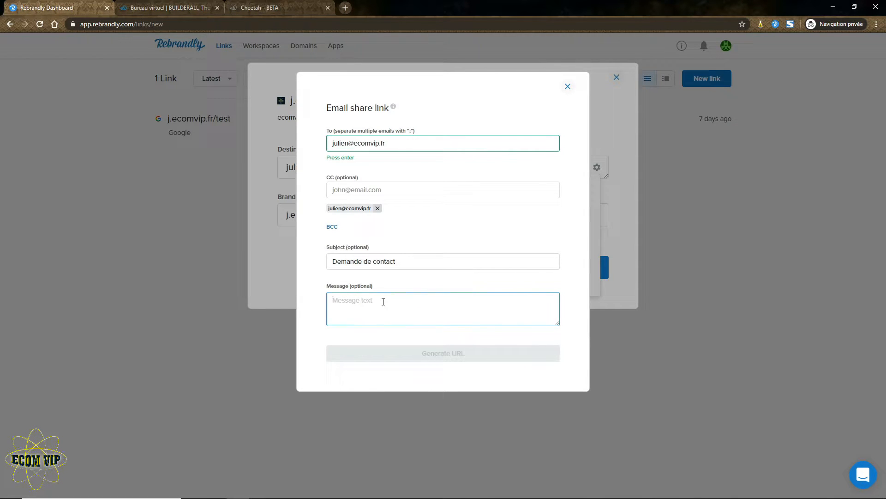
{"action": "type", "text": "Bonjour,  "}
{"action": "type", "text": "["}
{"action": "type", "text": "Text"}
{"action": "type", "text": "e]"}
{"action": "key", "text": "Return"}
{"action": "key", "text": "Return"}
{"action": "type", "text": "Bonne jour"}
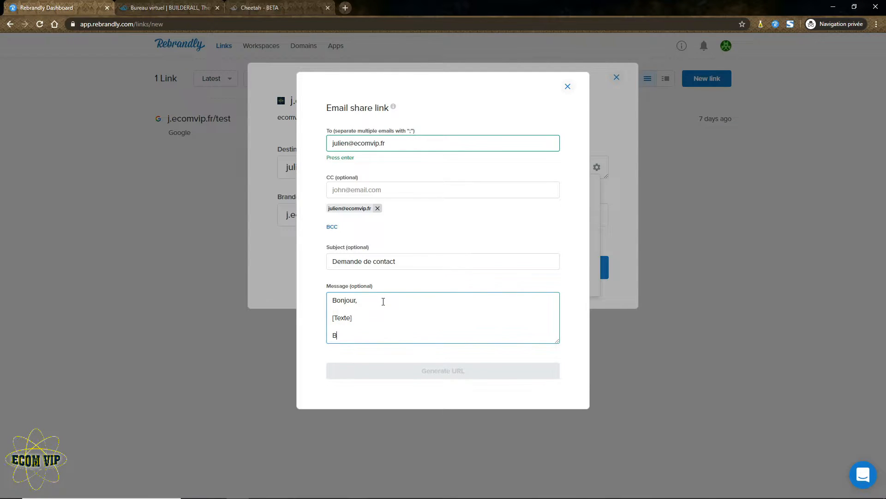
{"action": "type", "text": "née"}
{"action": "key", "text": "Return"}
{"action": "key", "text": "Return"}
{"action": "type", "text": "C"}
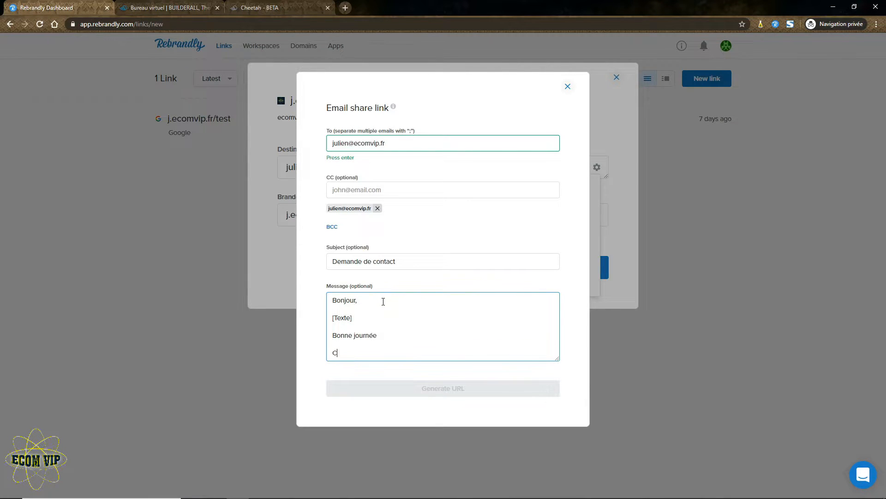
{"action": "type", "text": "ordialement"}
{"action": "left_click", "coordinate": [399, 369]}
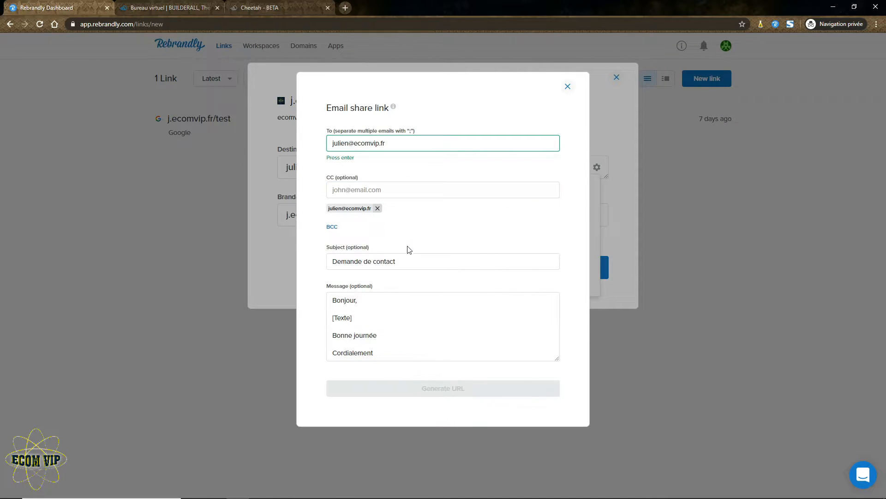
Review the recipient, CC, subject and message fields of the e-mail share form.
{"action": "left_click", "coordinate": [400, 327]}
{"action": "left_click", "coordinate": [406, 190]}
{"action": "left_click", "coordinate": [443, 145]}
{"action": "left_click", "coordinate": [418, 190]}
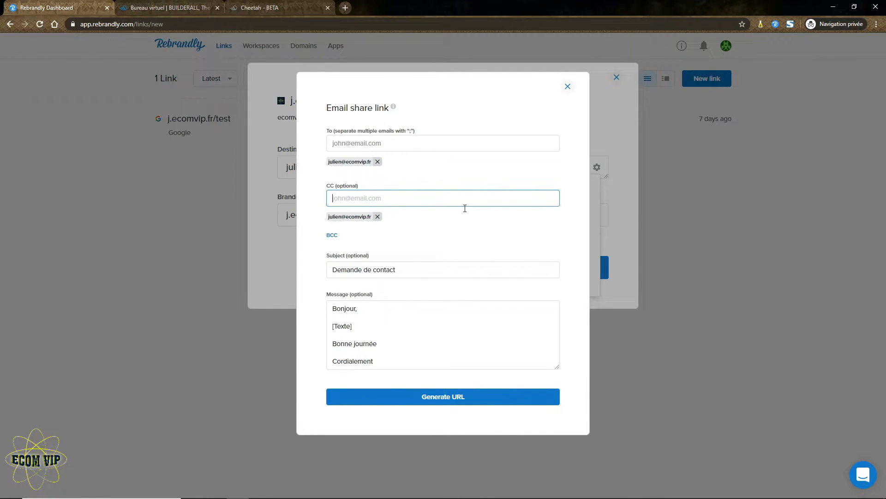
{"action": "left_click", "coordinate": [443, 331]}
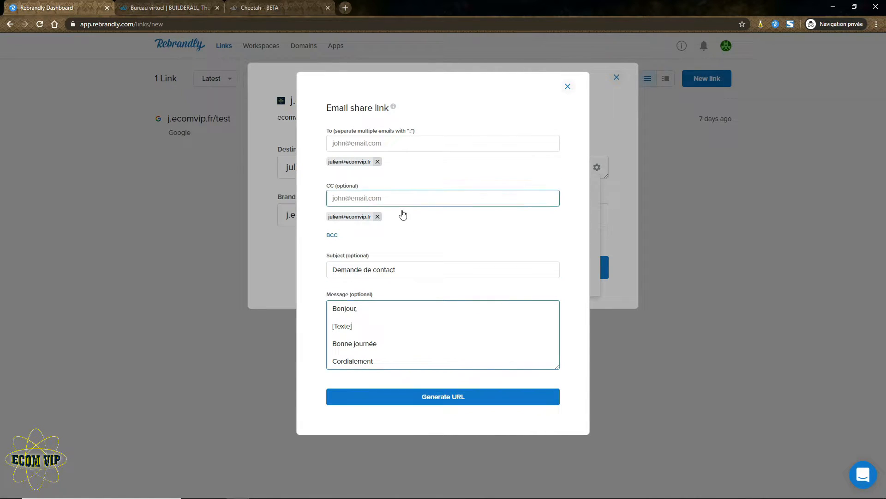
{"action": "left_click", "coordinate": [401, 149]}
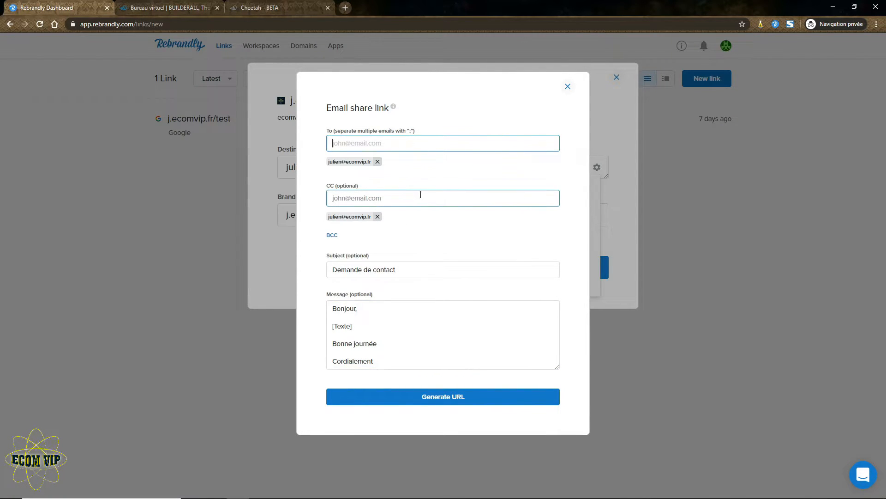
{"action": "left_click", "coordinate": [422, 268]}
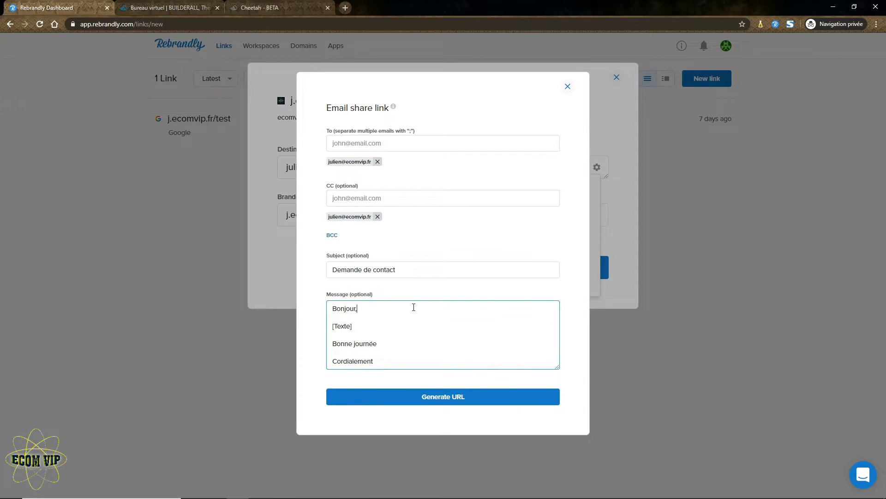
{"action": "left_click", "coordinate": [410, 196]}
{"action": "left_click", "coordinate": [414, 142]}
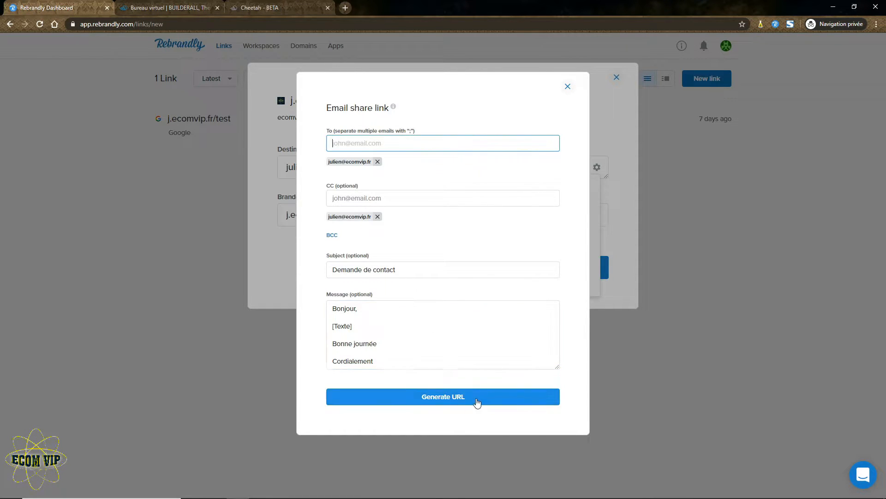
Generate the mailto destination for draft j.ecomvip.fr/zwb and retitle it 'Me contacter'.
{"action": "left_click", "coordinate": [443, 397]}
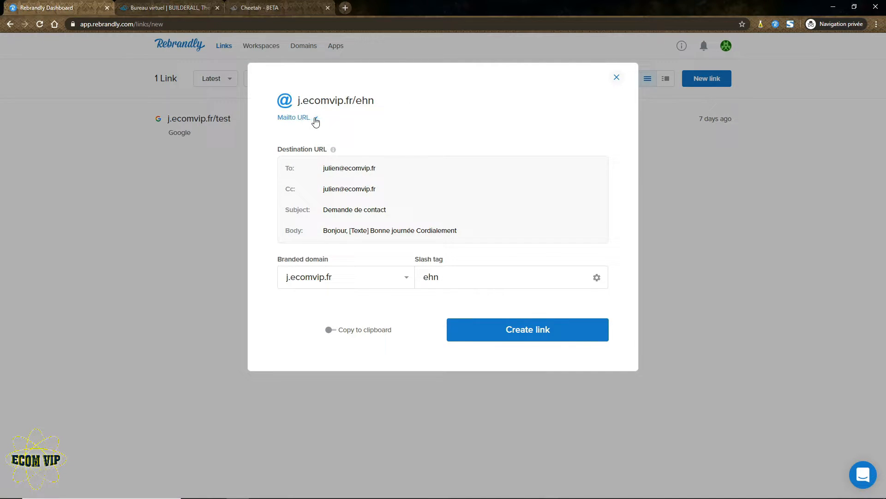
{"action": "left_click", "coordinate": [311, 118]}
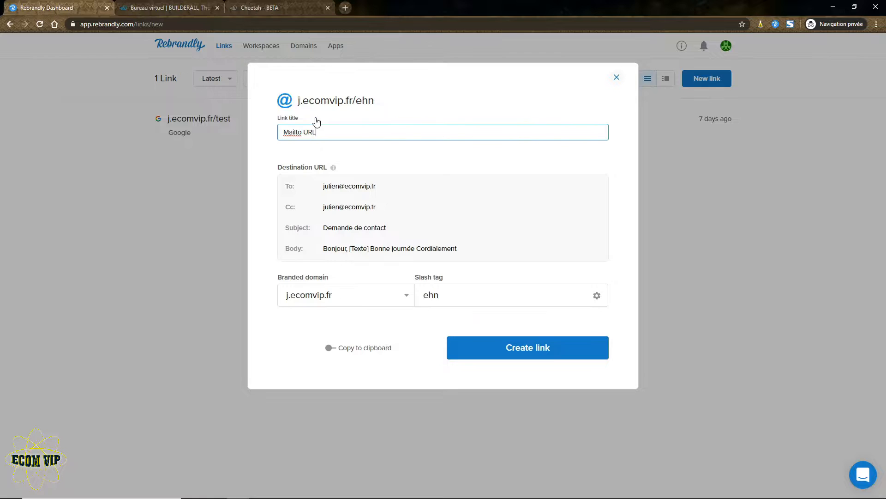
{"action": "left_click", "coordinate": [372, 151]}
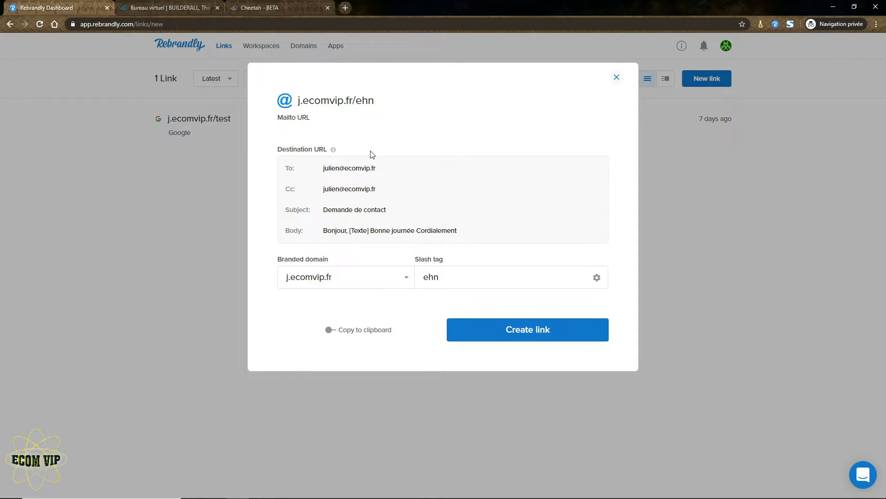
{"action": "left_click", "coordinate": [294, 119]}
{"action": "triple_click", "coordinate": [298, 132]}
{"action": "type", "text": "Me contac"}
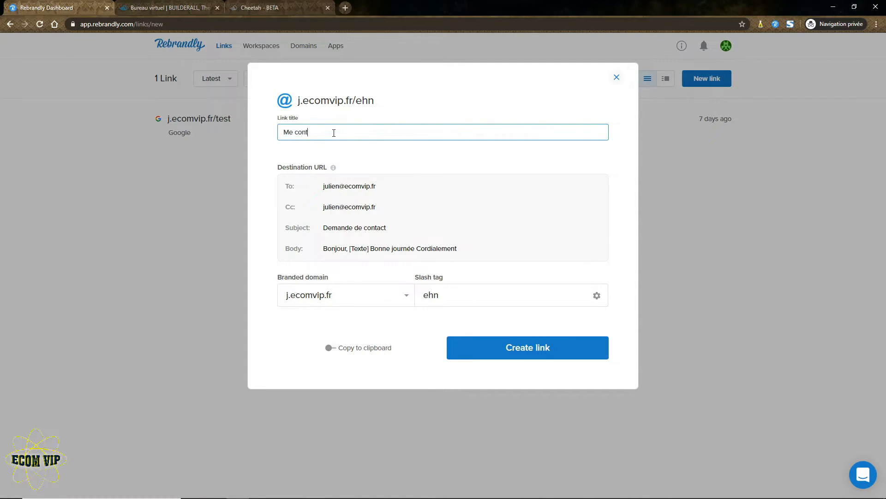
{"action": "type", "text": "ter"}
{"action": "left_click", "coordinate": [339, 152]}
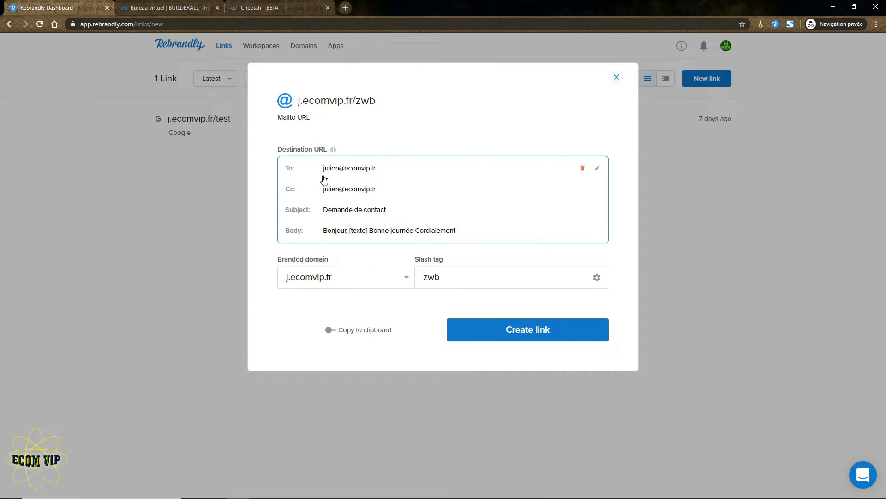
Change the message placeholder to [texte 1] and regenerate the mailto destination.
{"action": "left_click", "coordinate": [597, 170]}
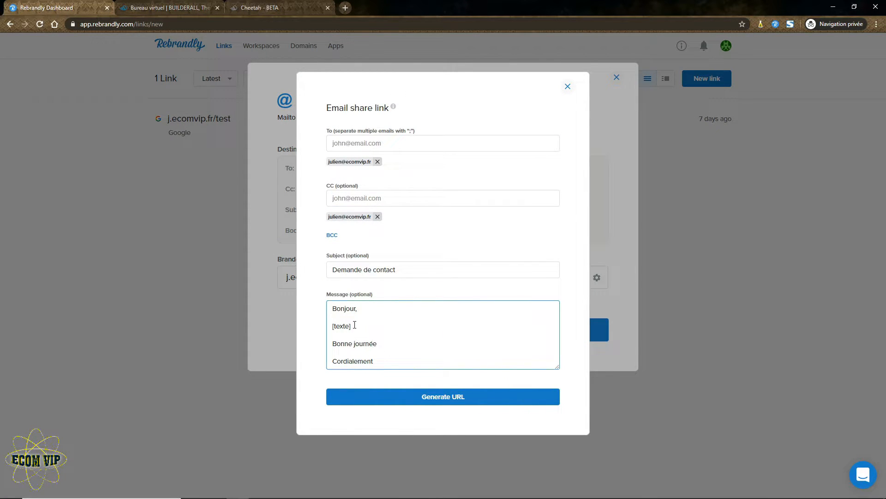
{"action": "type", "text": "1"}
{"action": "left_click", "coordinate": [460, 401]}
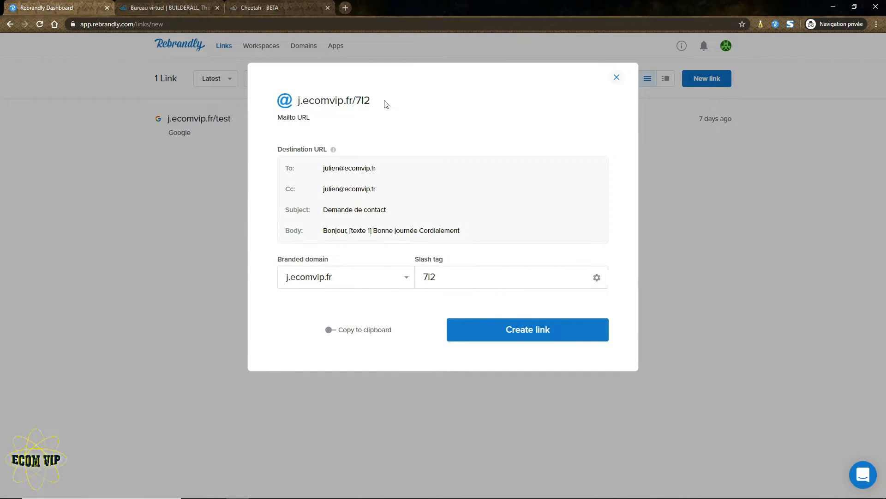
Title the link 'Me contacter'.
{"action": "left_click", "coordinate": [317, 121]}
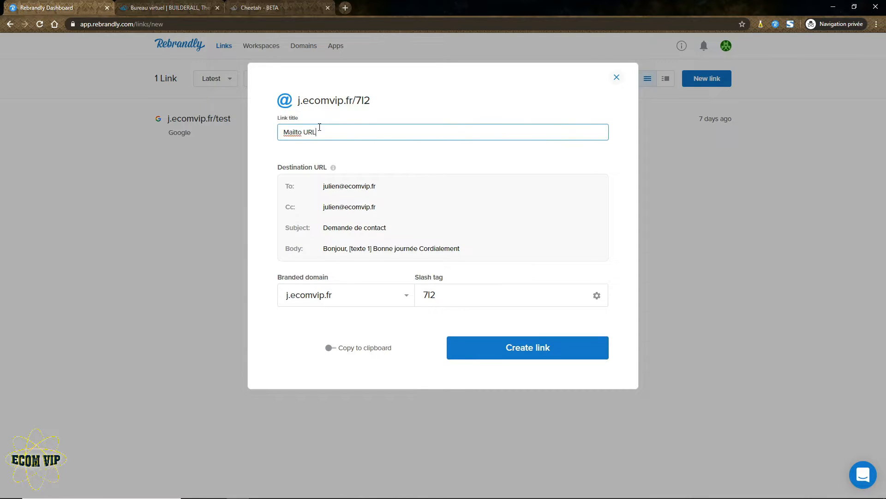
{"action": "type", "text": "Me contacter"}
{"action": "left_click", "coordinate": [444, 161]}
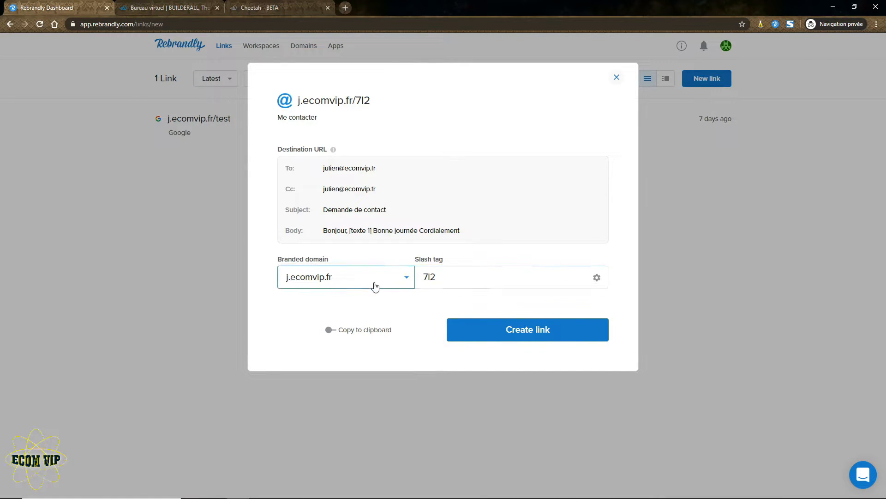
Replace the generated slash tag 7l2 with 'me-contacter'.
{"action": "left_click_drag", "start_coordinate": [439, 281], "coordinate": [419, 282]}
{"action": "type", "text": "me-cont"}
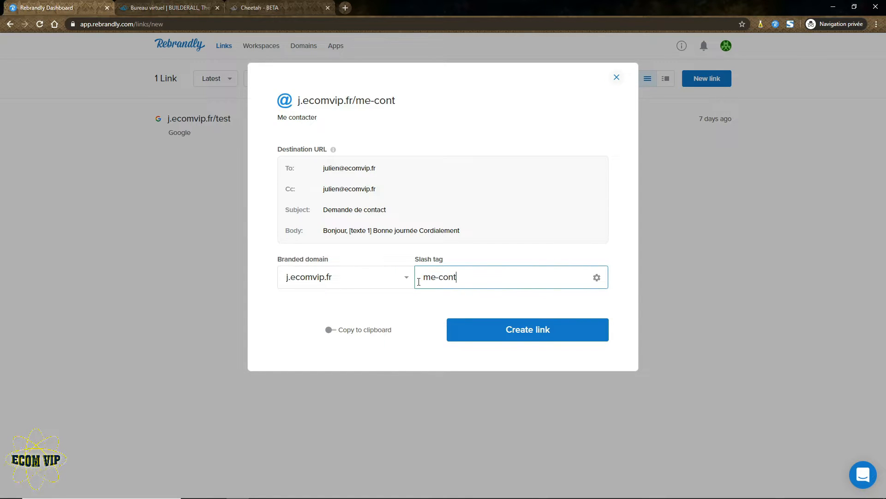
{"action": "type", "text": "acter-----"}
{"action": "key", "text": "ctrl+a"}
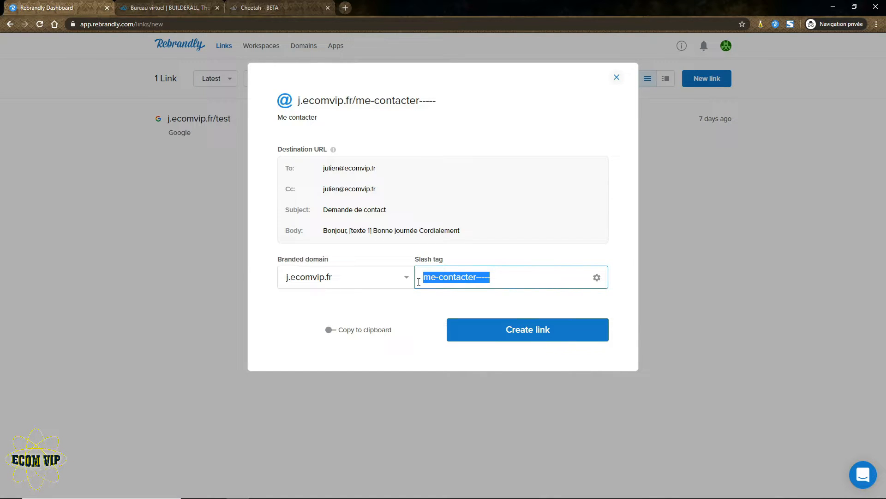
{"action": "key", "text": "BackSpace"}
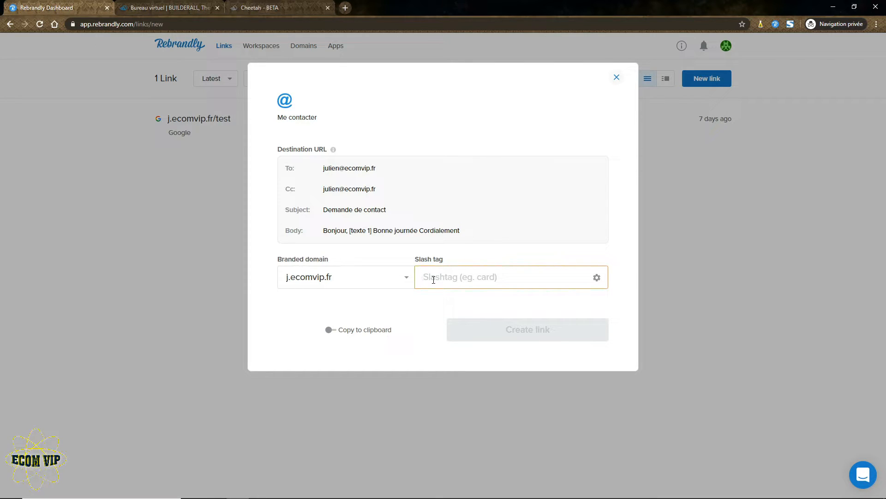
{"action": "type", "text": "me-"}
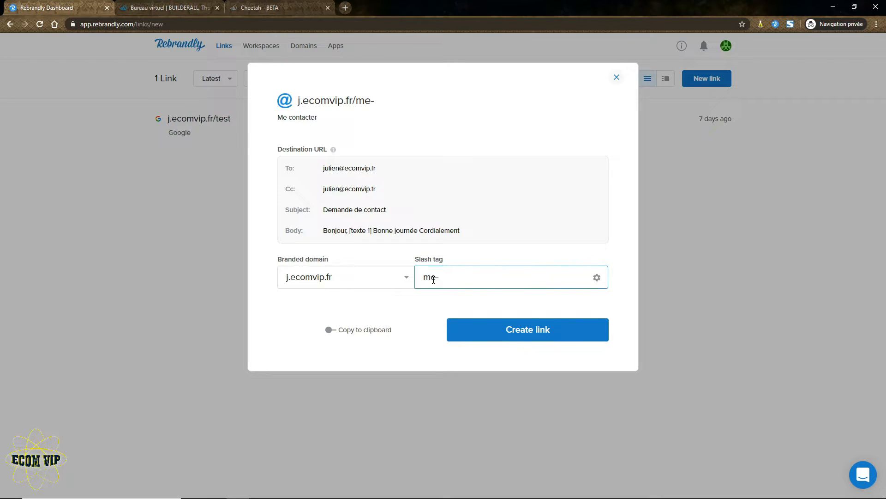
{"action": "type", "text": "contacter"}
{"action": "left_click", "coordinate": [463, 296]}
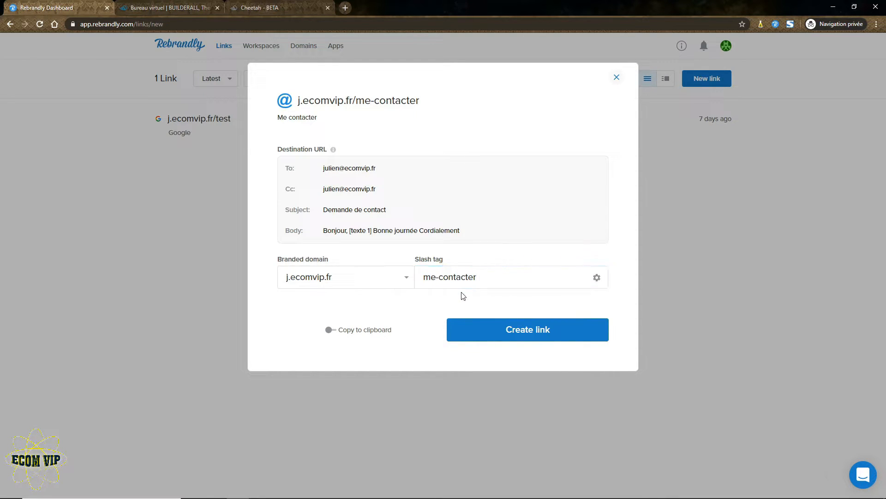
{"action": "left_click", "coordinate": [440, 281]}
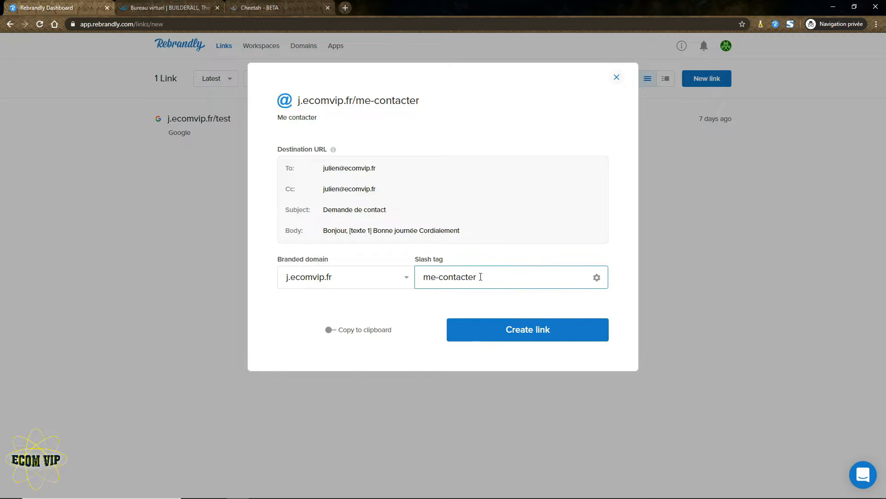
{"action": "left_click_drag", "start_coordinate": [483, 277], "coordinate": [423, 279]}
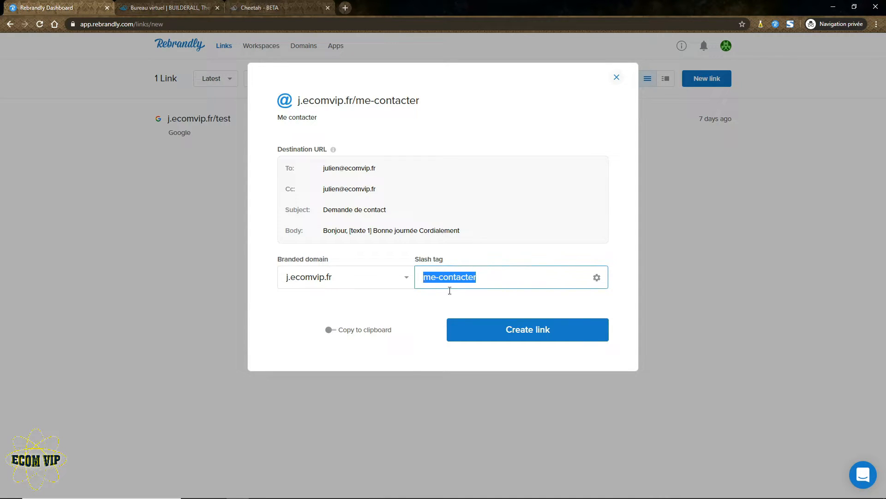
Try the Random, Suggested and dashed Suggested slash tag styles.
{"action": "left_click", "coordinate": [596, 277]}
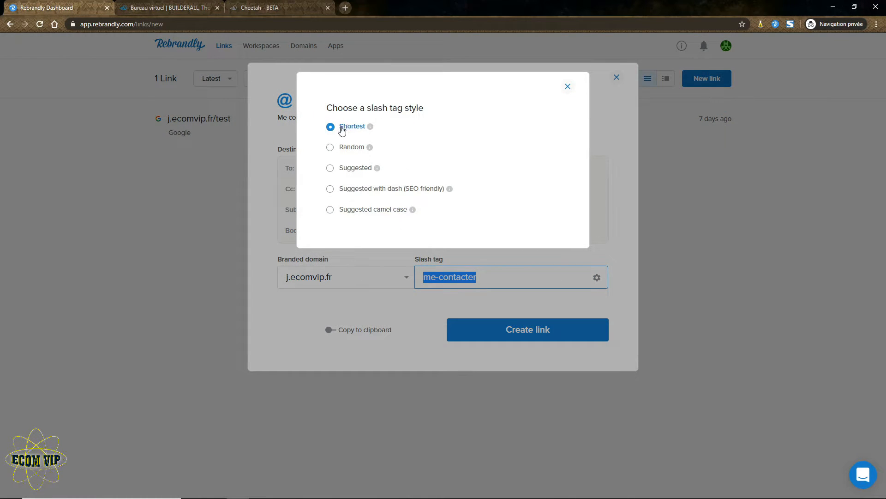
{"action": "left_click", "coordinate": [332, 148]}
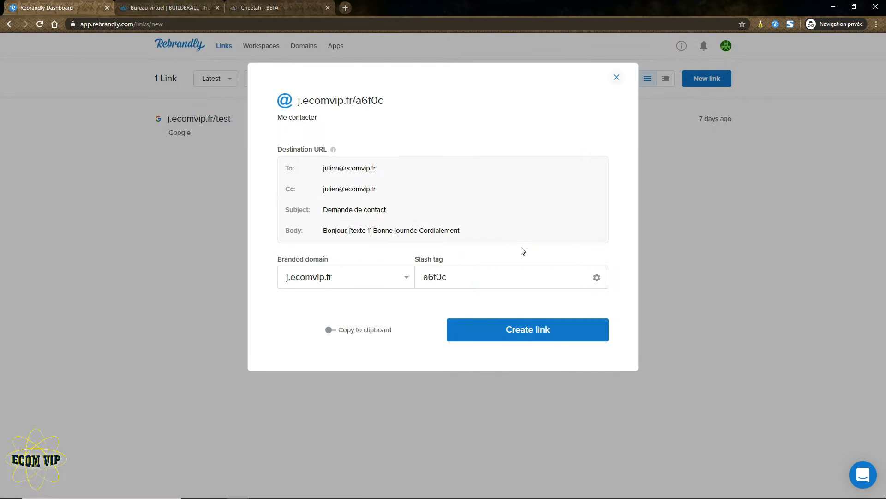
{"action": "left_click", "coordinate": [596, 277]}
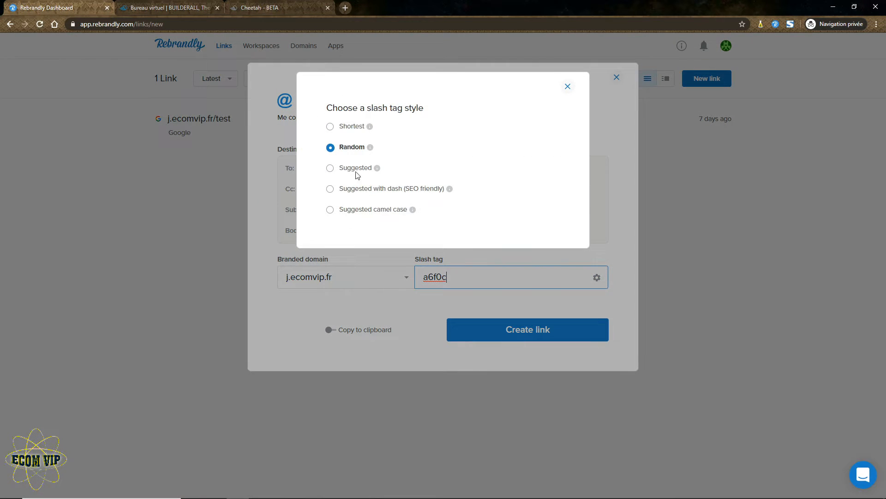
{"action": "left_click", "coordinate": [330, 168]}
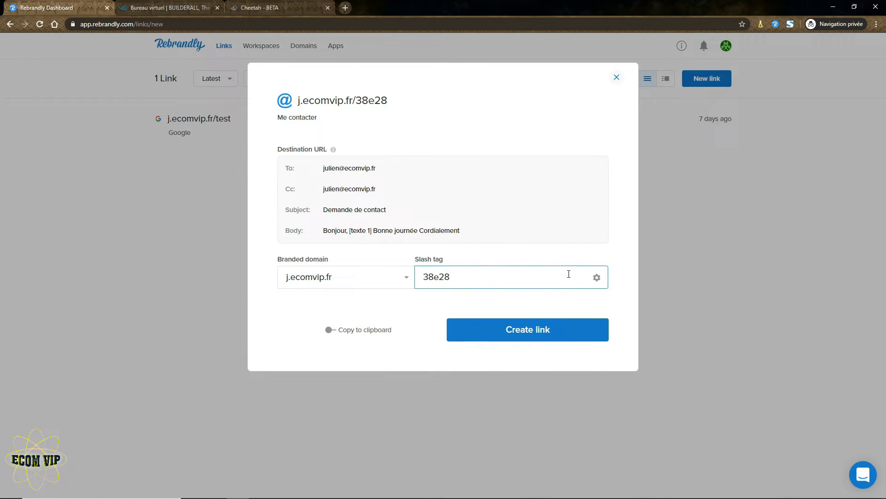
{"action": "left_click", "coordinate": [596, 277]}
{"action": "left_click", "coordinate": [330, 190]}
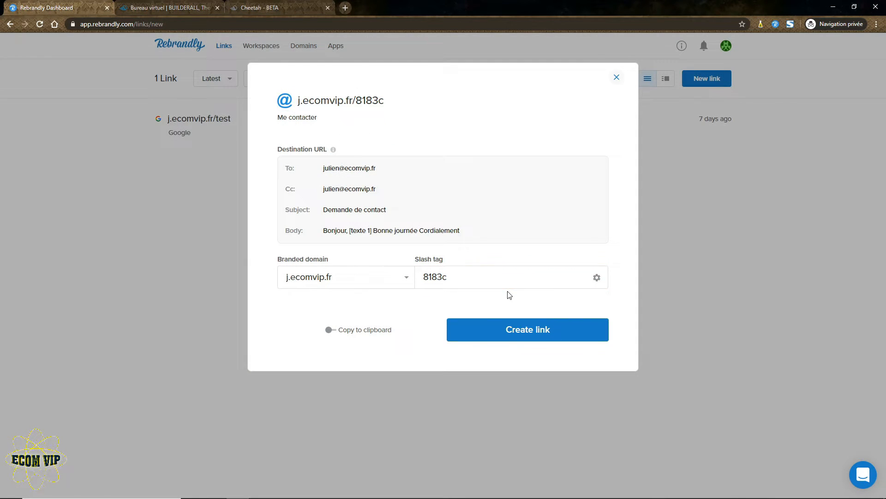
Set the slash tag back to 'me-contacter' and turn on Copy to clipboard.
{"action": "left_click", "coordinate": [452, 276]}
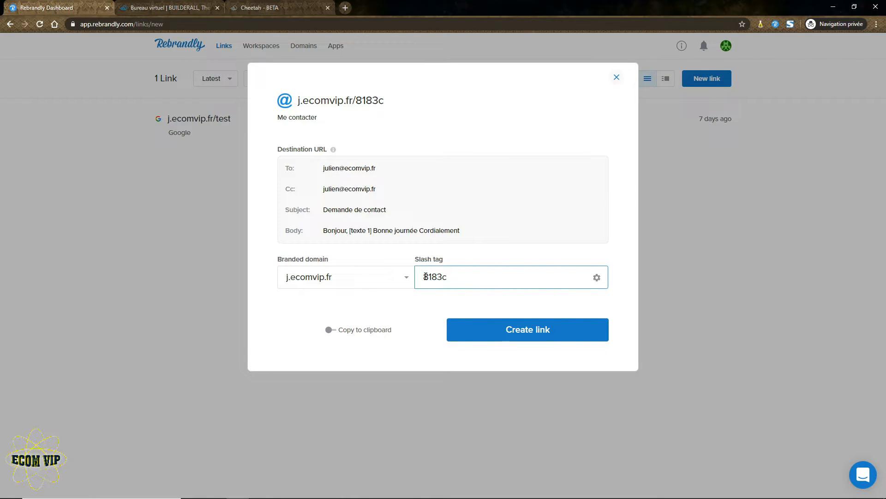
{"action": "left_click_drag", "start_coordinate": [450, 279], "coordinate": [420, 278]}
{"action": "type", "text": "me-contacter"}
{"action": "left_click", "coordinate": [439, 307]}
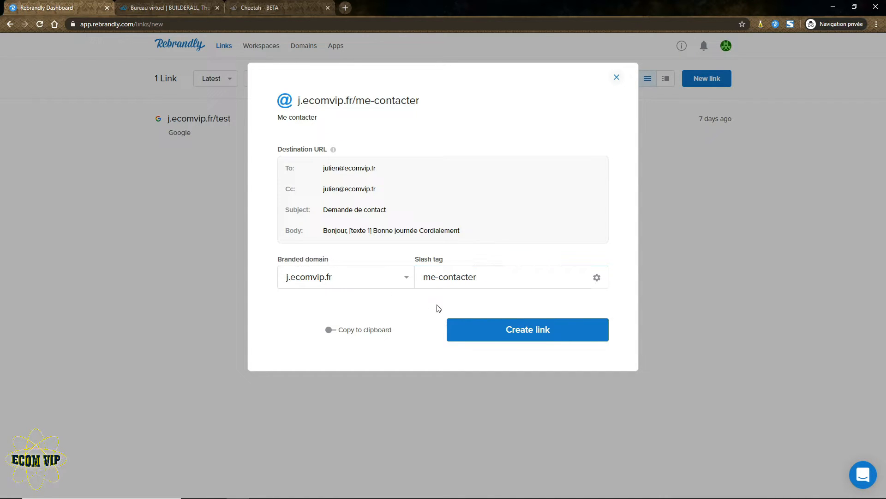
{"action": "left_click", "coordinate": [329, 330]}
Create j.ecomvip.fr/me-contacter and visit it to open the pre-filled Mail draft.
{"action": "left_click", "coordinate": [506, 329]}
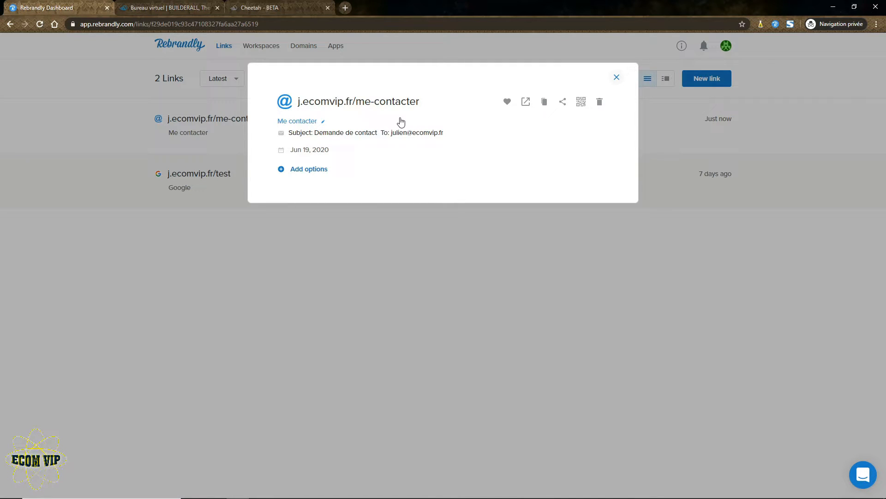
{"action": "left_click", "coordinate": [526, 104]}
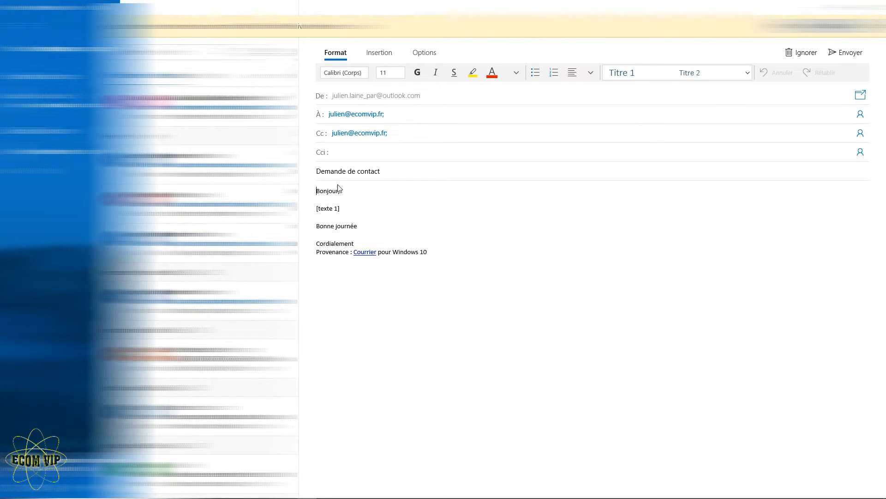
In the Mail draft, replace the [texte 1] placeholder with 'J'ai besoin d'aide'.
{"action": "left_click", "coordinate": [340, 115]}
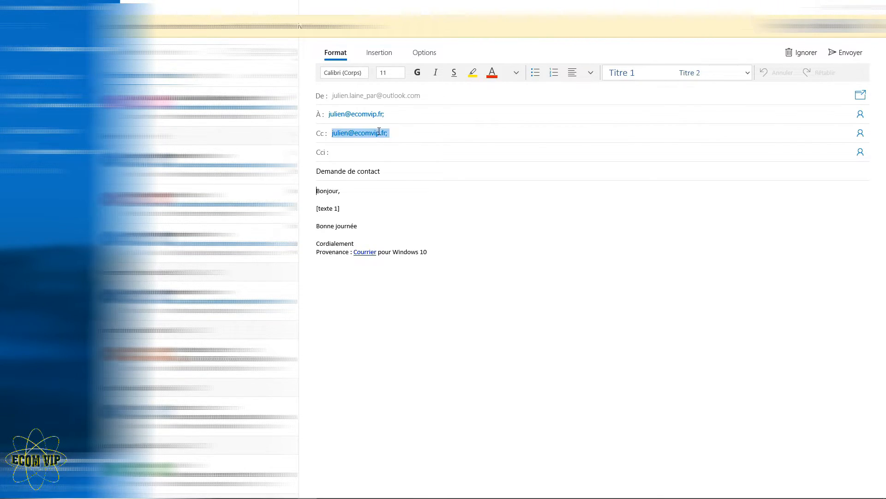
{"action": "triple_click", "coordinate": [324, 189]}
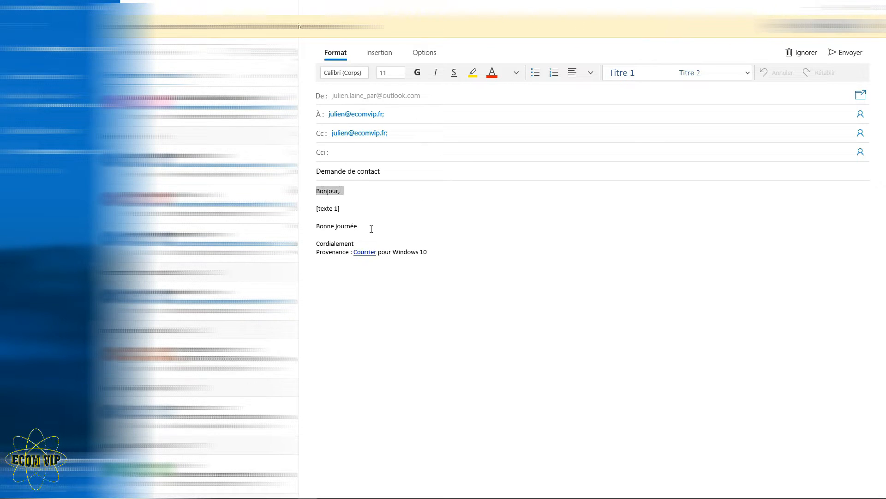
{"action": "left_click", "coordinate": [353, 242]}
{"action": "left_click_drag", "start_coordinate": [343, 209], "coordinate": [327, 207]}
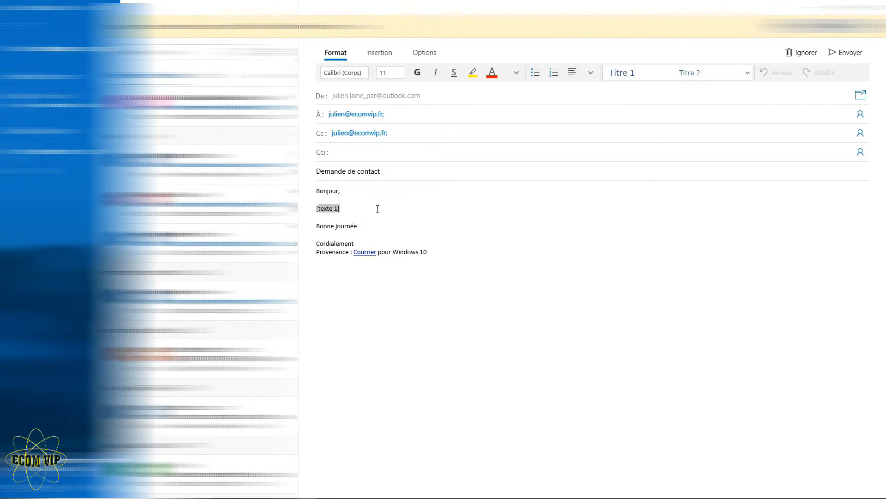
{"action": "left_click", "coordinate": [397, 171]}
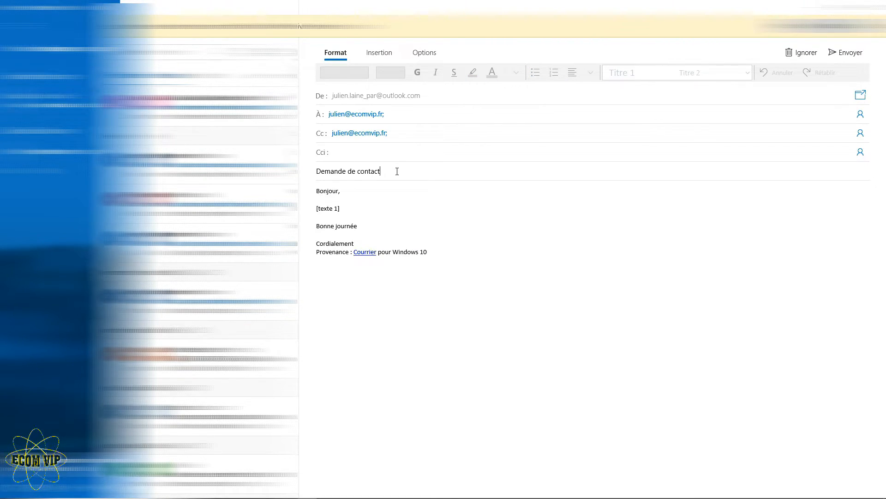
{"action": "left_click_drag", "start_coordinate": [343, 209], "coordinate": [317, 206]}
{"action": "type", "text": "J'ai besoin d'aide"}
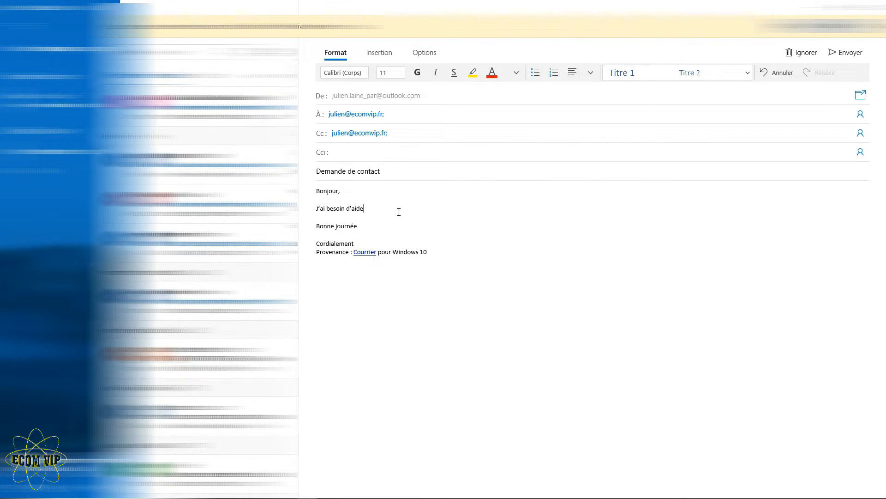
{"action": "left_click", "coordinate": [363, 232]}
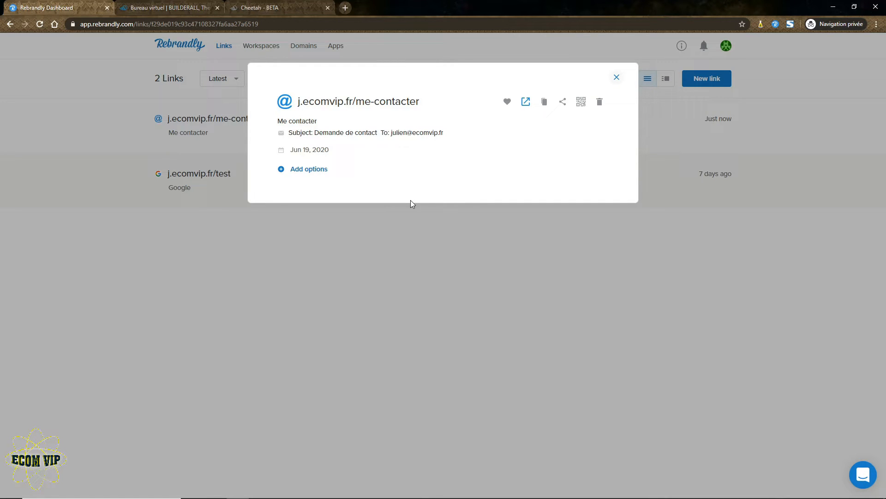
From the Builderall office page, open Applications web and launch New Builder - Cheetah.
{"action": "left_click", "coordinate": [180, 4]}
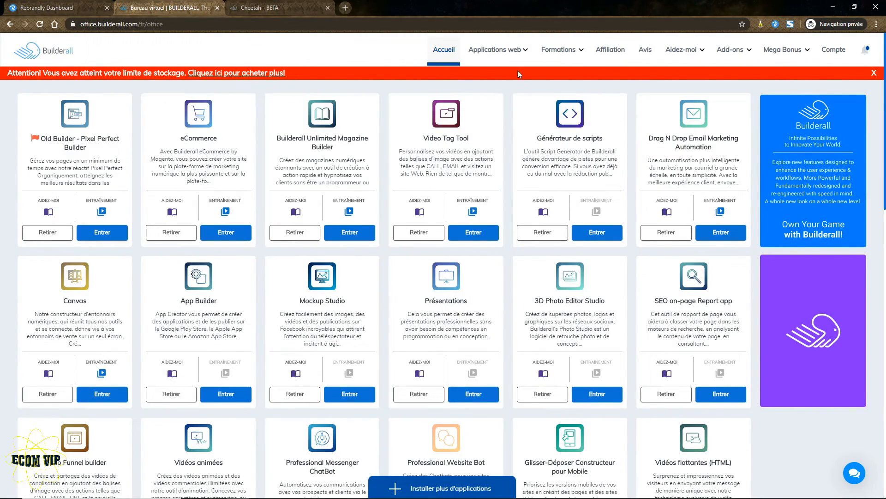
{"action": "left_click", "coordinate": [520, 50]}
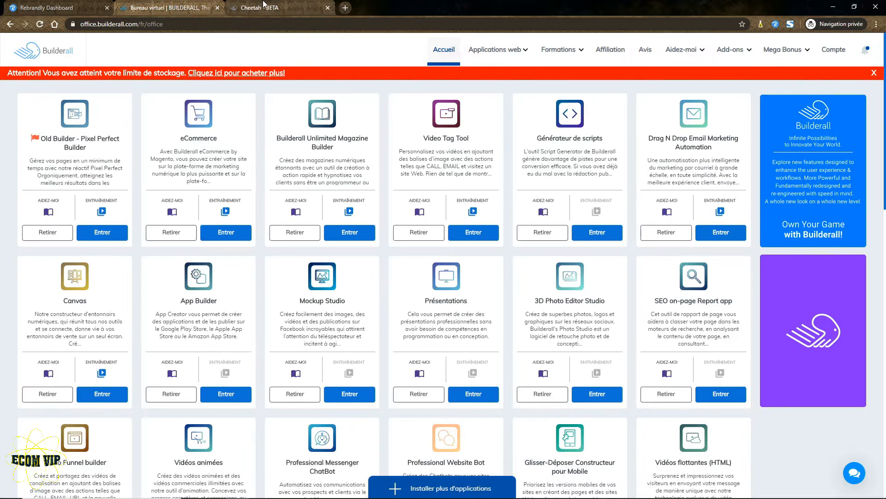
{"action": "left_click", "coordinate": [271, 5]}
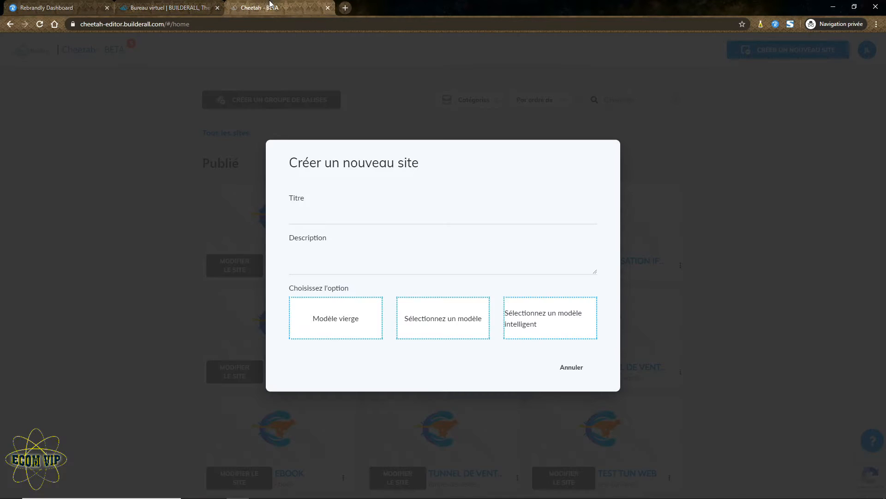
Create a blank-template site with title and description 'Me contacter', then open its HOME page for editing.
{"action": "left_click", "coordinate": [341, 218]}
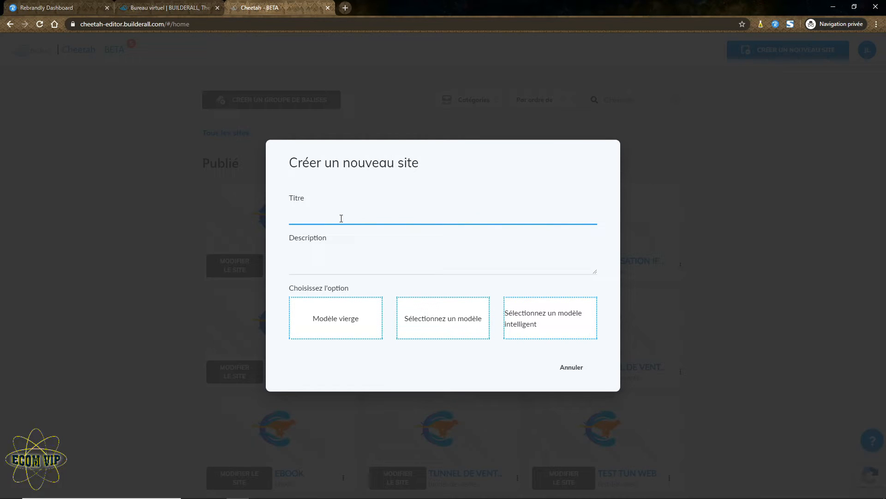
{"action": "type", "text": "Me contacter"}
{"action": "left_click", "coordinate": [345, 258]}
{"action": "type", "text": "Me contacte"}
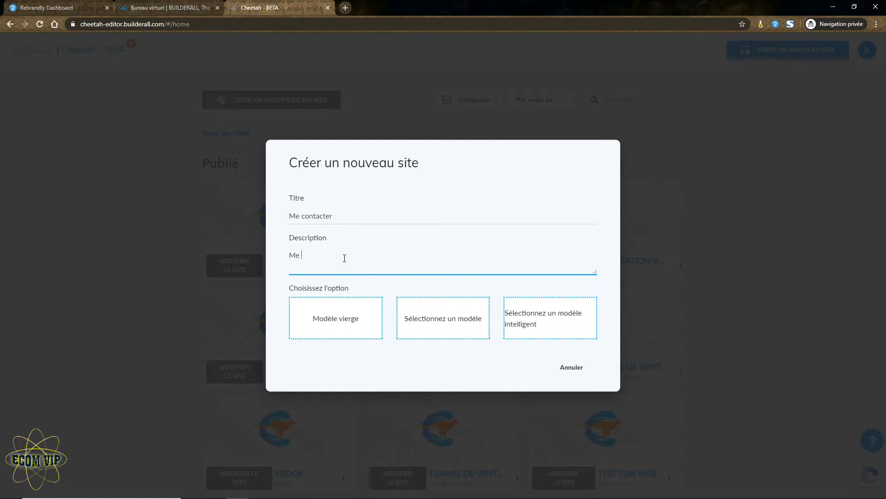
{"action": "type", "text": "r"}
{"action": "left_click", "coordinate": [329, 323]}
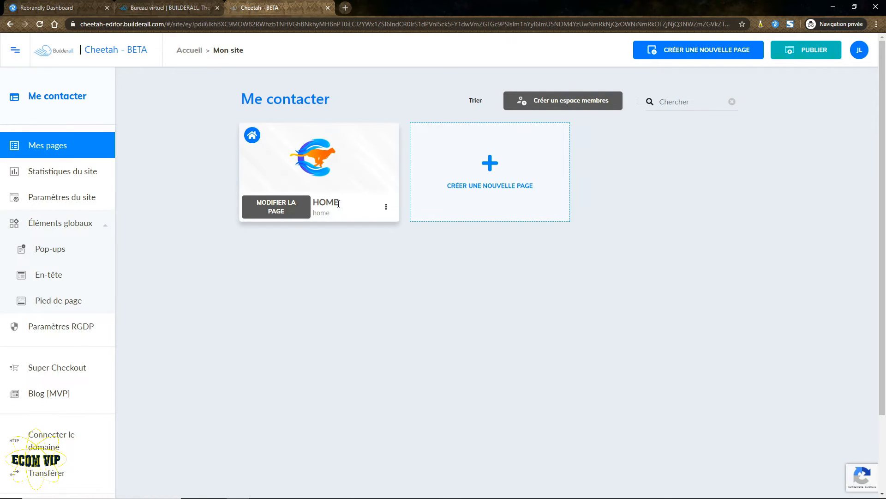
{"action": "left_click", "coordinate": [276, 206]}
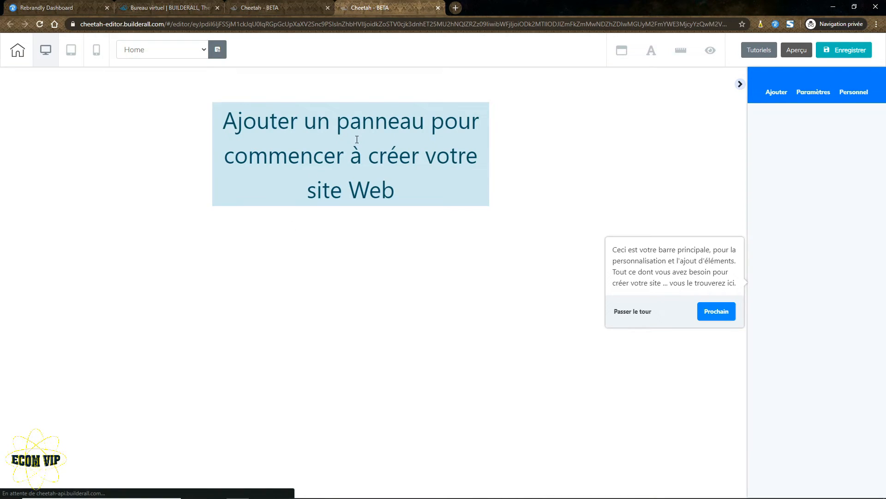
Skip the tour and add the Vidéo animée 'Block | Animated Video 02' panel to the page.
{"action": "left_click", "coordinate": [642, 312]}
{"action": "left_click", "coordinate": [784, 93]}
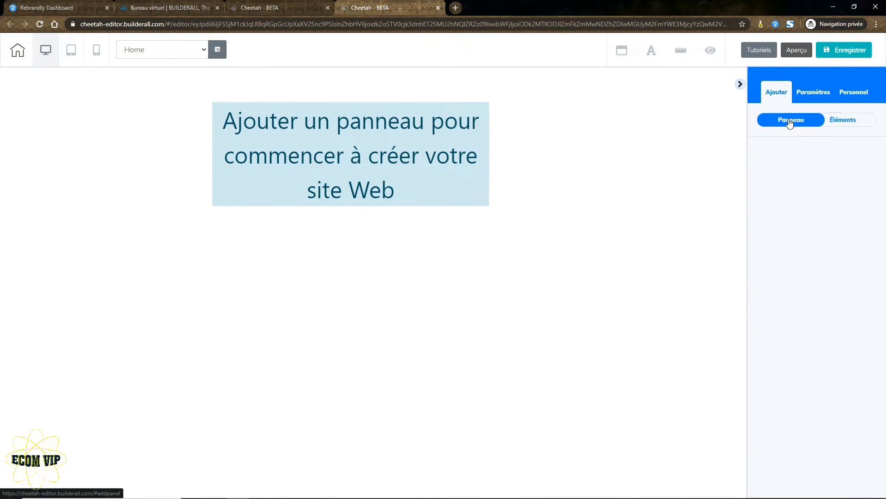
{"action": "left_click", "coordinate": [790, 121]}
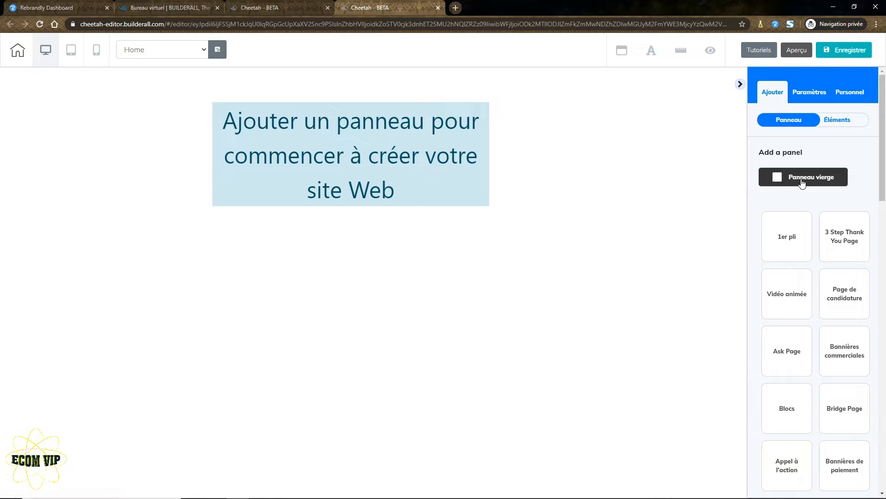
{"action": "left_click", "coordinate": [803, 283]}
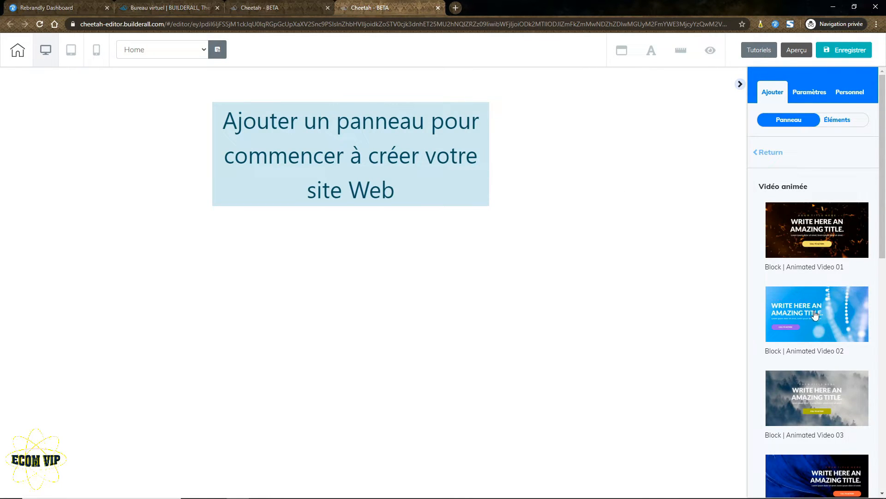
{"action": "left_click", "coordinate": [815, 315]}
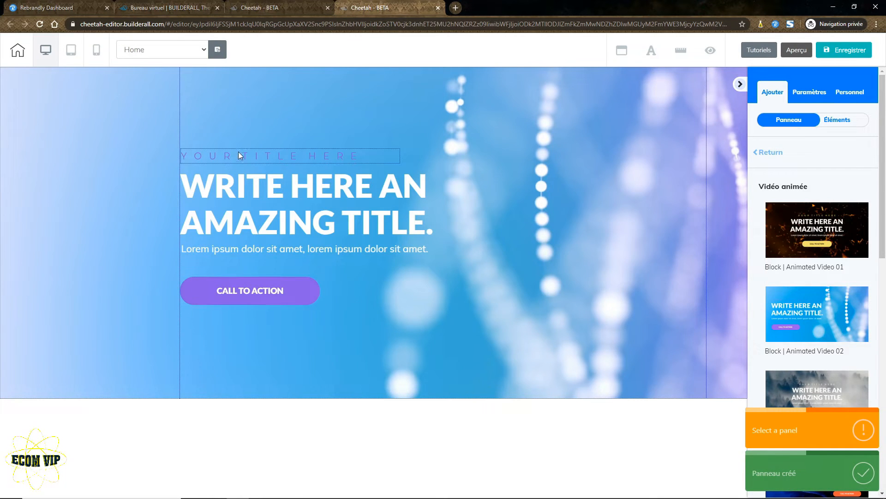
Drag the CALL TO ACTION button to the centre of the section and open its settings.
{"action": "left_click", "coordinate": [739, 84]}
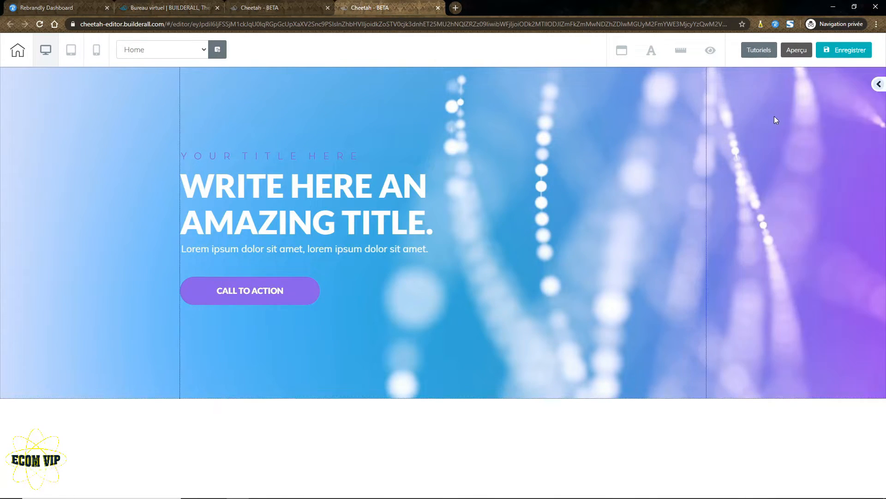
{"action": "left_click_drag", "start_coordinate": [236, 298], "coordinate": [435, 317]}
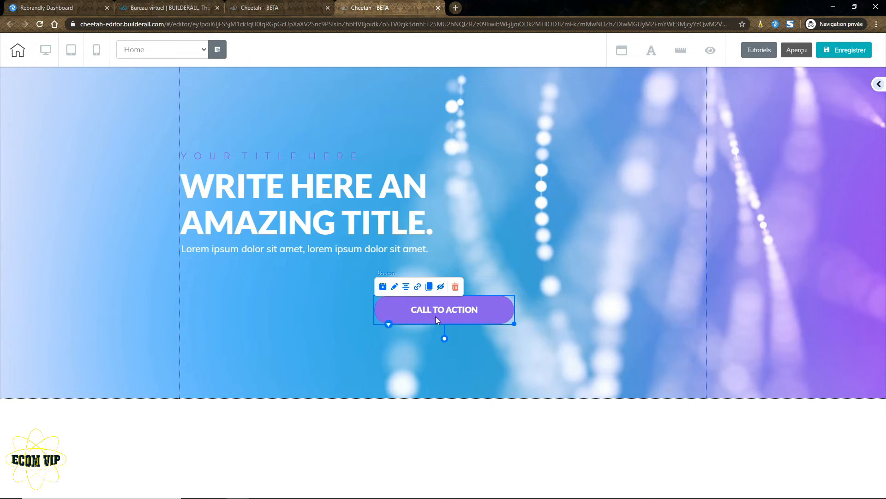
{"action": "left_click", "coordinate": [878, 84]}
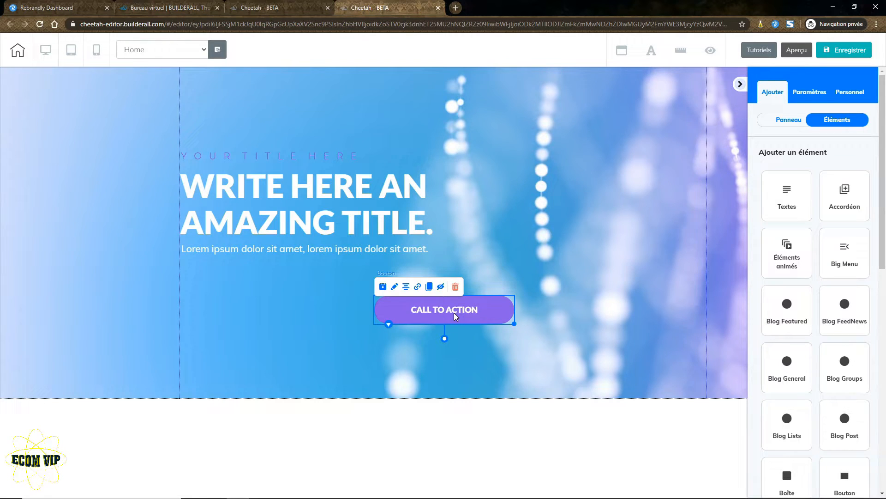
{"action": "left_click", "coordinate": [455, 317]}
{"action": "left_click", "coordinate": [771, 93]}
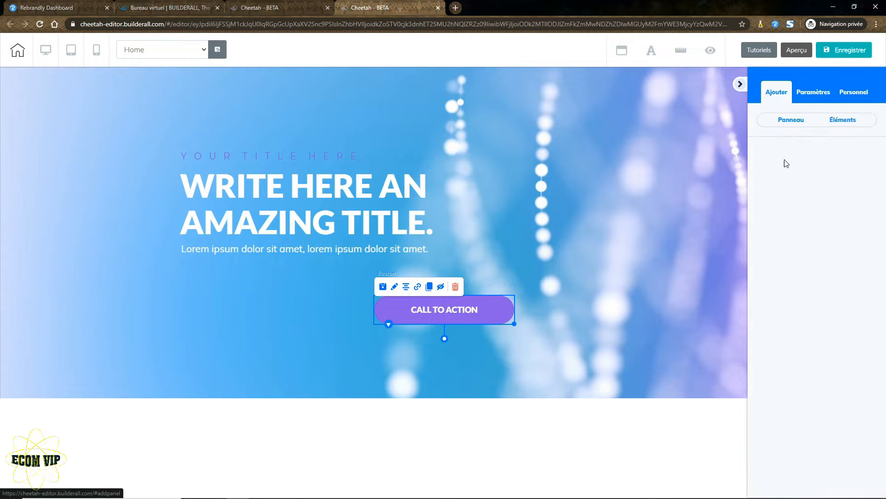
{"action": "left_click", "coordinate": [443, 312]}
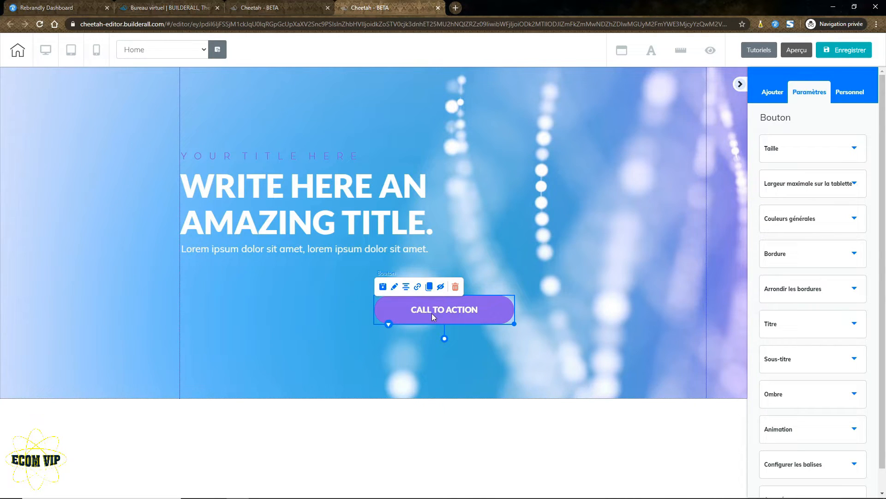
{"action": "left_click", "coordinate": [418, 289]}
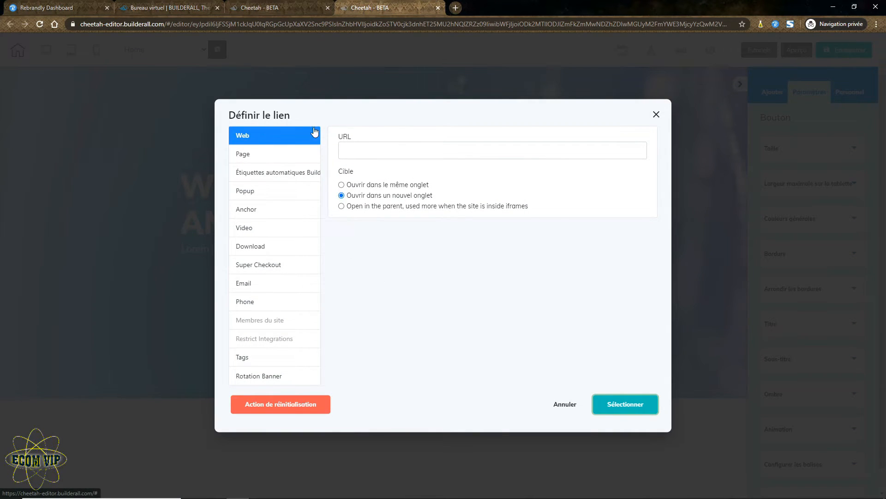
{"action": "left_click", "coordinate": [382, 149]}
{"action": "type", "text": "https://j.ecomvip.fr/me-contacter"}
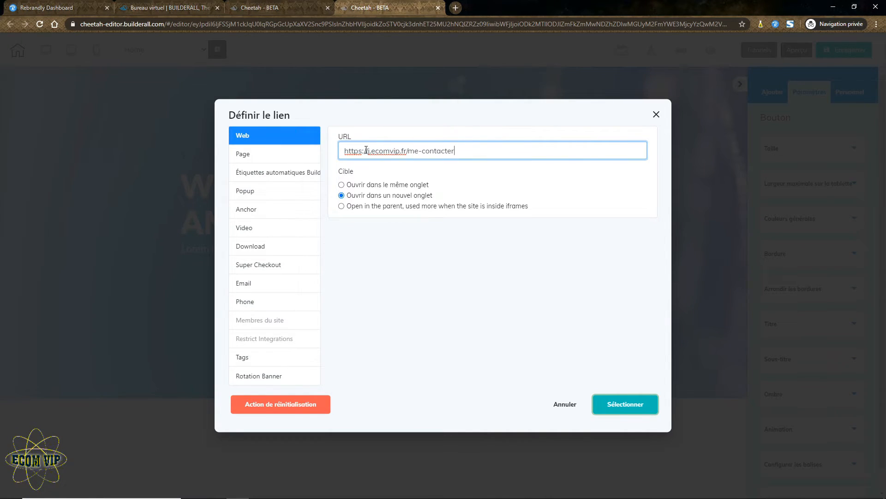
{"action": "left_click_drag", "start_coordinate": [345, 151], "coordinate": [454, 152]}
{"action": "left_click", "coordinate": [421, 287]}
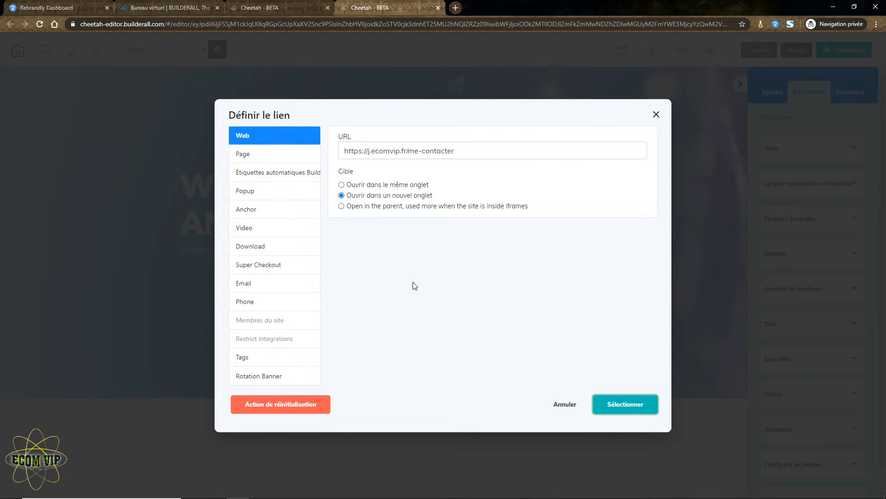
{"action": "left_click", "coordinate": [627, 405]}
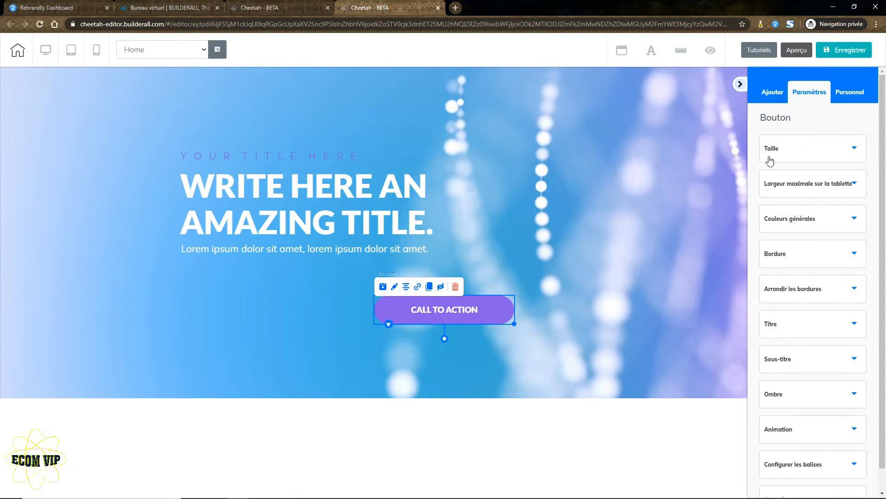
Save and publish the Me contacter site, then copy its cheetah.builderall.com address.
{"action": "left_click", "coordinate": [851, 50]}
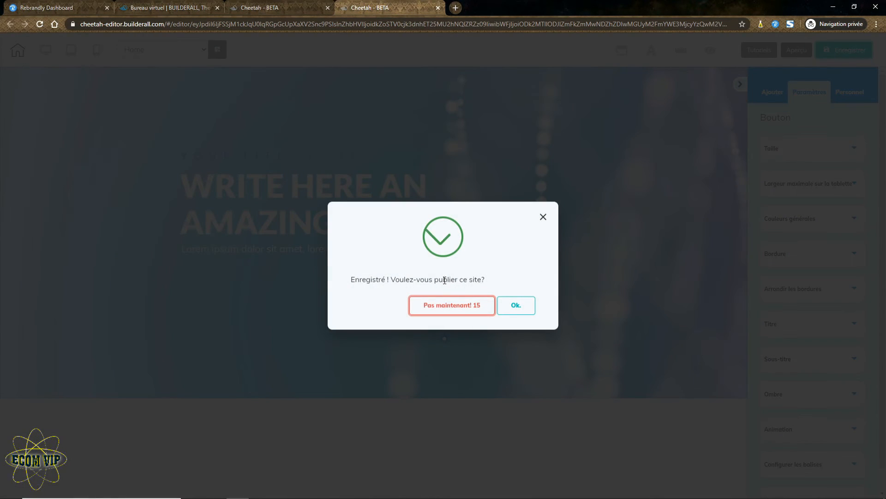
{"action": "left_click", "coordinate": [519, 305]}
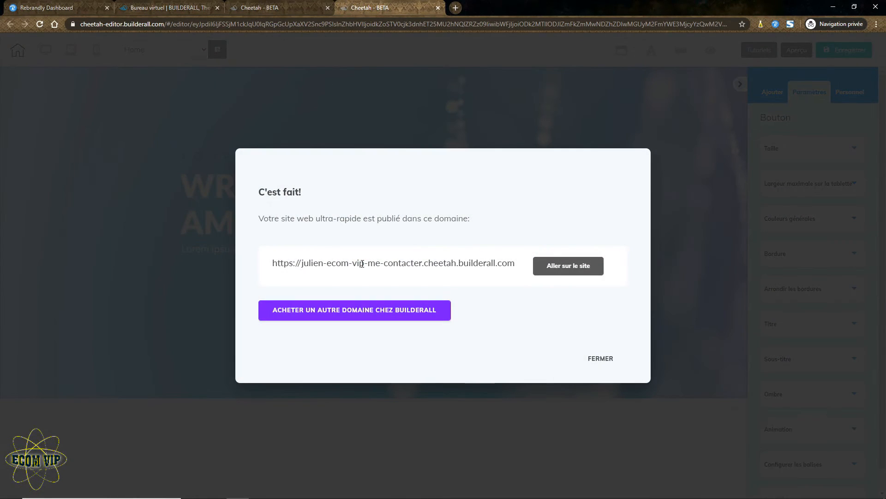
{"action": "triple_click", "coordinate": [286, 263]}
{"action": "key", "text": "ctrl+c"}
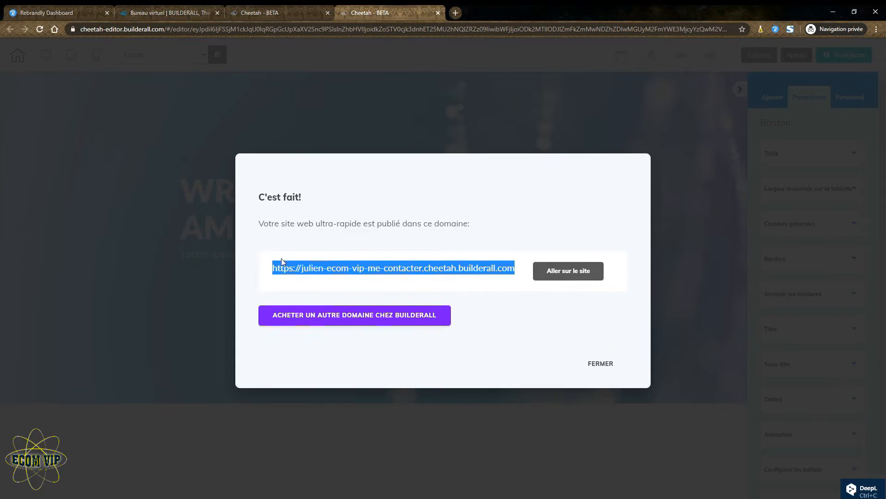
Open the live Me contacter site in a new tab and test its CALL TO ACTION link.
{"action": "left_click", "coordinate": [549, 270]}
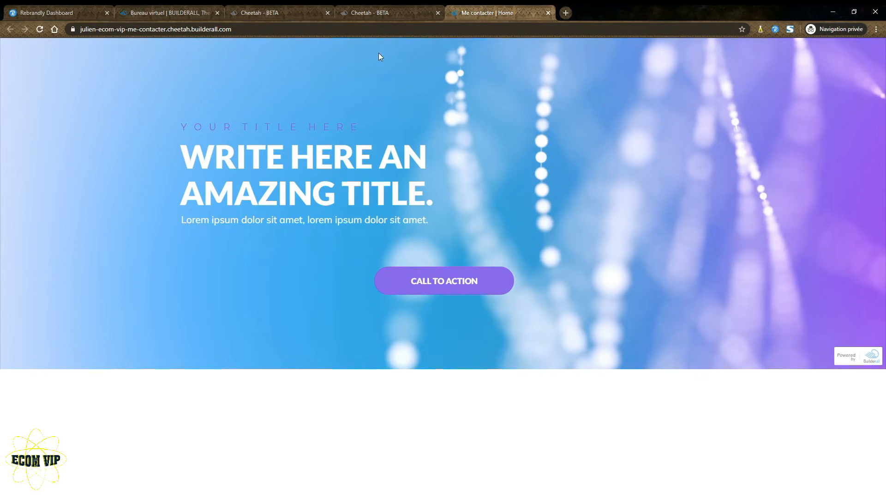
{"action": "left_click", "coordinate": [445, 283]}
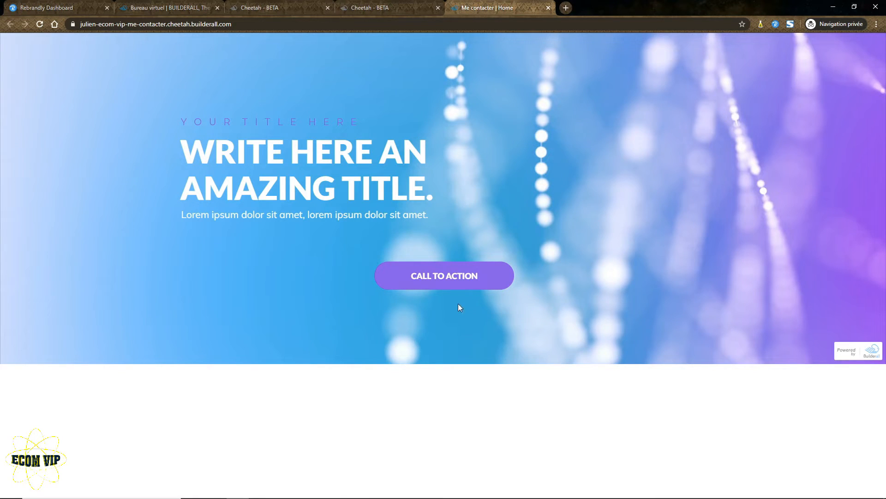
In the Rebrandly links dashboard, open the details of the j.ecomvip.fr/me-contacter link.
{"action": "left_click", "coordinate": [268, 7]}
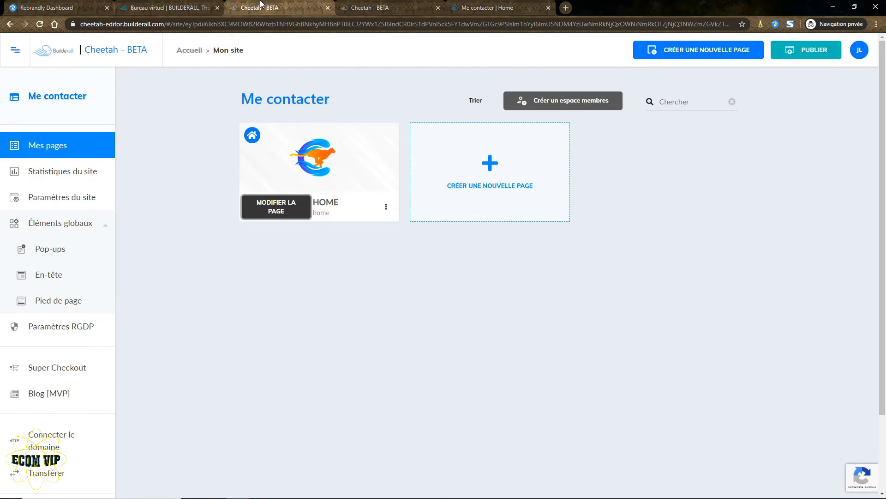
{"action": "left_click", "coordinate": [181, 4]}
{"action": "left_click", "coordinate": [46, 7]}
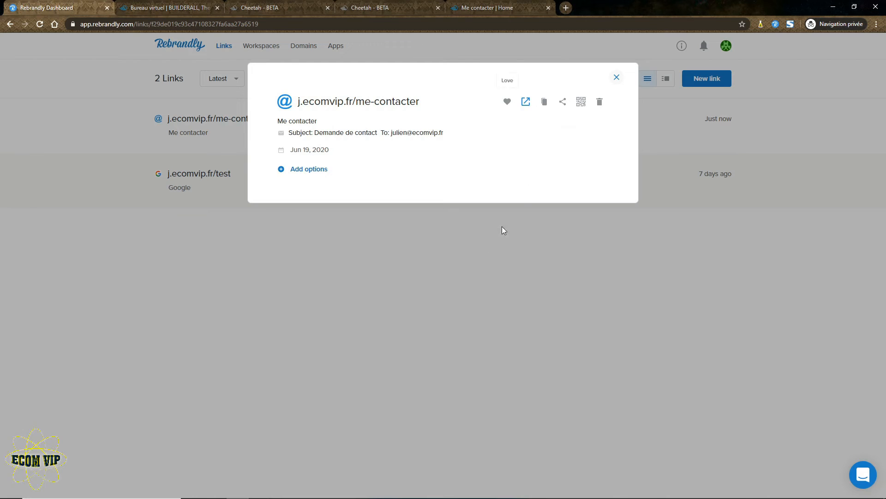
{"action": "left_click", "coordinate": [617, 77]}
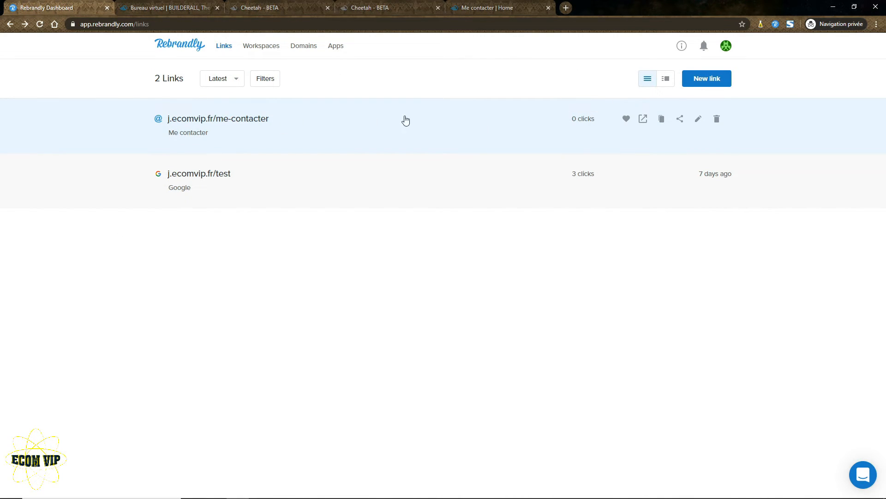
{"action": "left_click", "coordinate": [234, 124]}
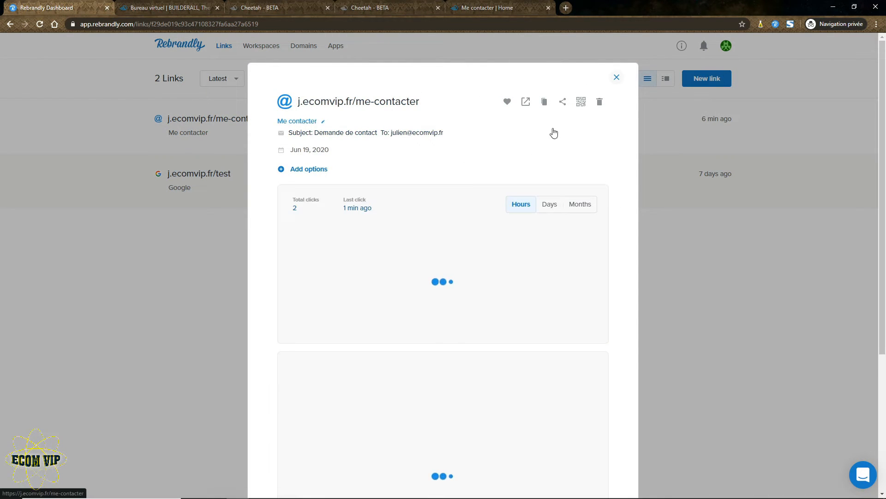
Open the link's 128×128 QR code image in its own tab and save it.
{"action": "left_click", "coordinate": [581, 103]}
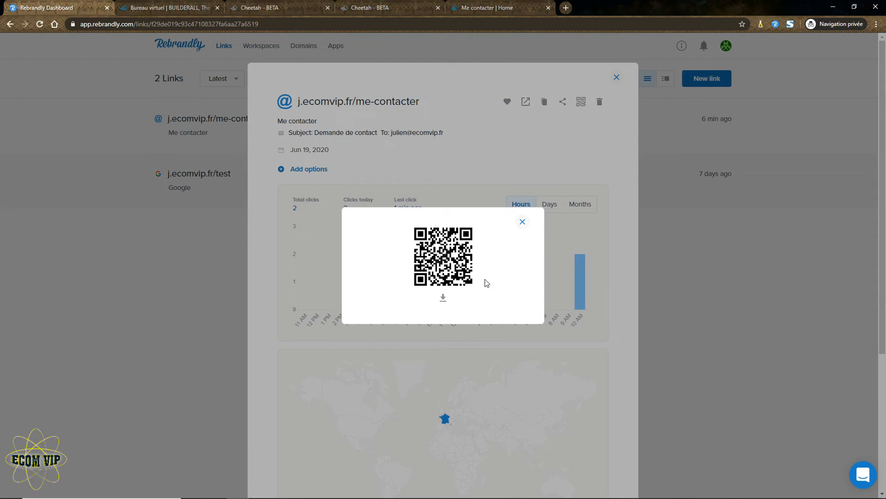
{"action": "left_click", "coordinate": [443, 298]}
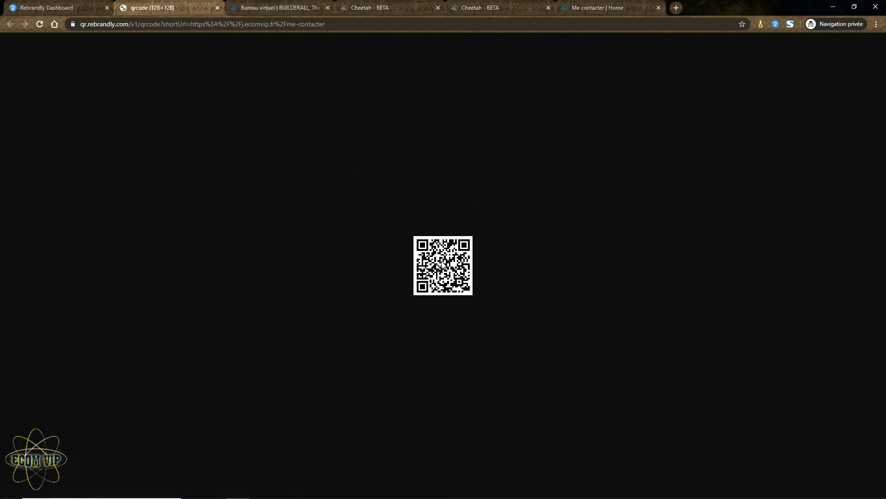
{"action": "right_click", "coordinate": [442, 263]}
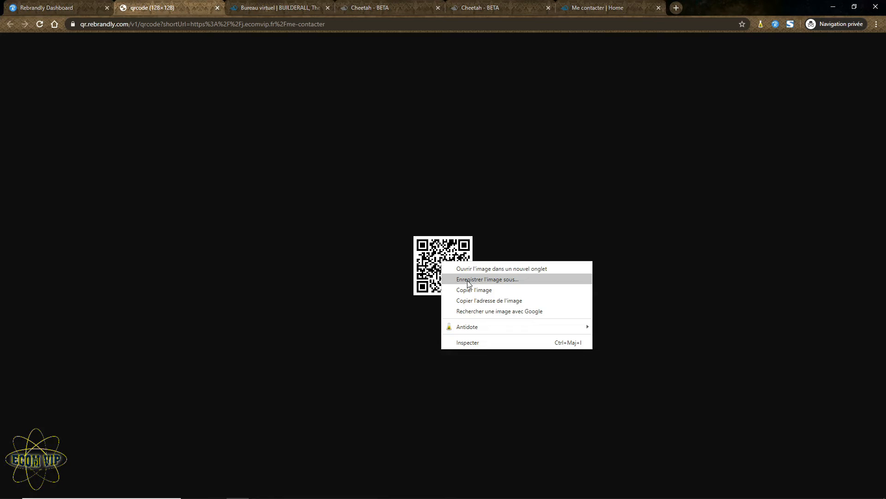
{"action": "left_click", "coordinate": [503, 8]}
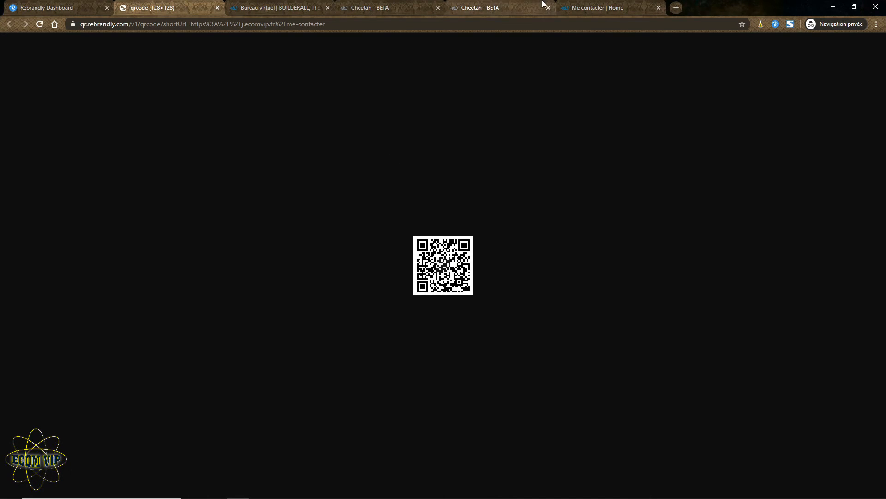
Close the published page tab and return to the Cheetah editor tab.
{"action": "left_click", "coordinate": [512, 7]}
{"action": "left_click", "coordinate": [581, 5]}
{"action": "middle_click", "coordinate": [589, 2]}
{"action": "left_click", "coordinate": [397, 2]}
{"action": "left_click", "coordinate": [466, 3]}
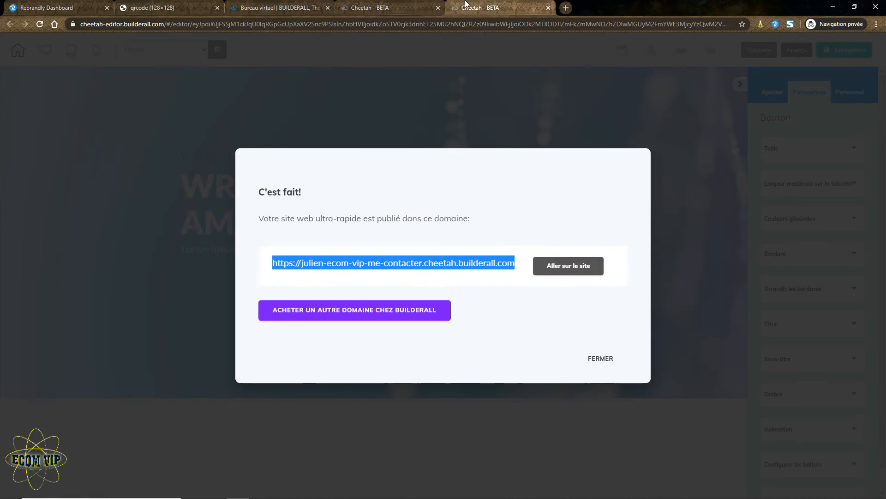
Add an Image element to the hero and shrink it beside the CALL TO ACTION button.
{"action": "left_click", "coordinate": [600, 360]}
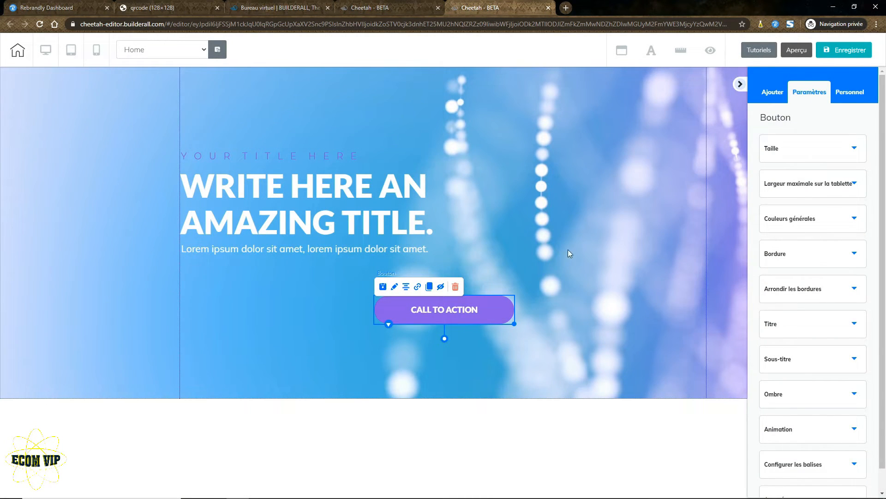
{"action": "left_click", "coordinate": [381, 340]}
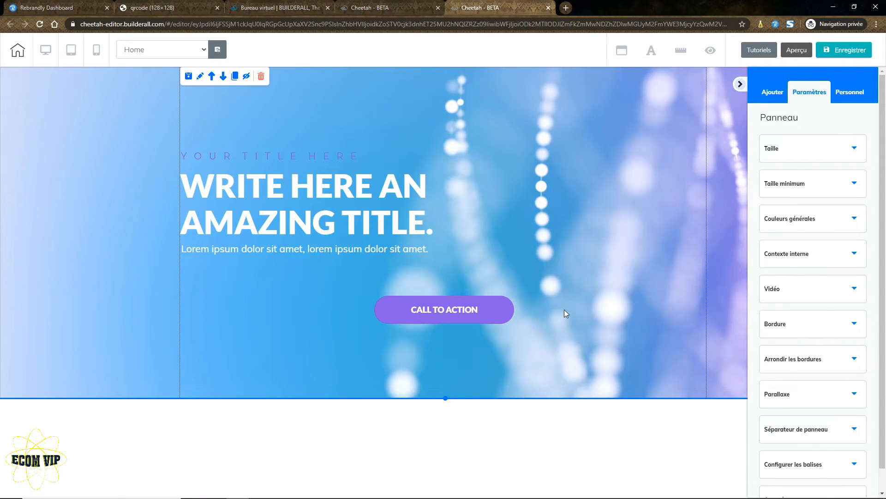
{"action": "left_click", "coordinate": [771, 96]}
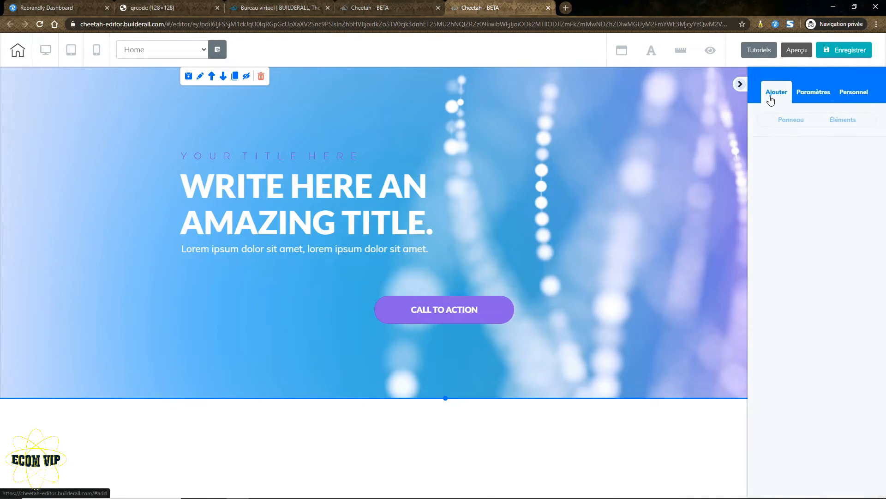
{"action": "left_click", "coordinate": [845, 121]}
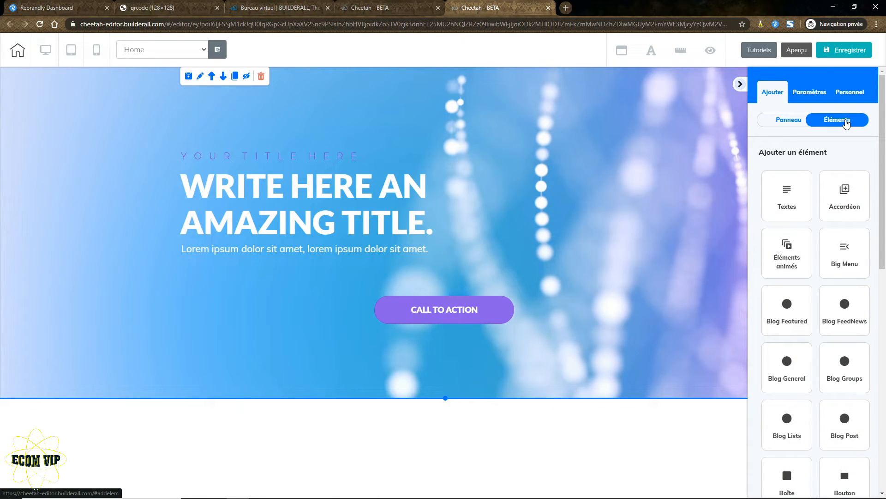
{"action": "scroll", "coordinate": [823, 271], "scroll_direction": "down", "scroll_amount": 3}
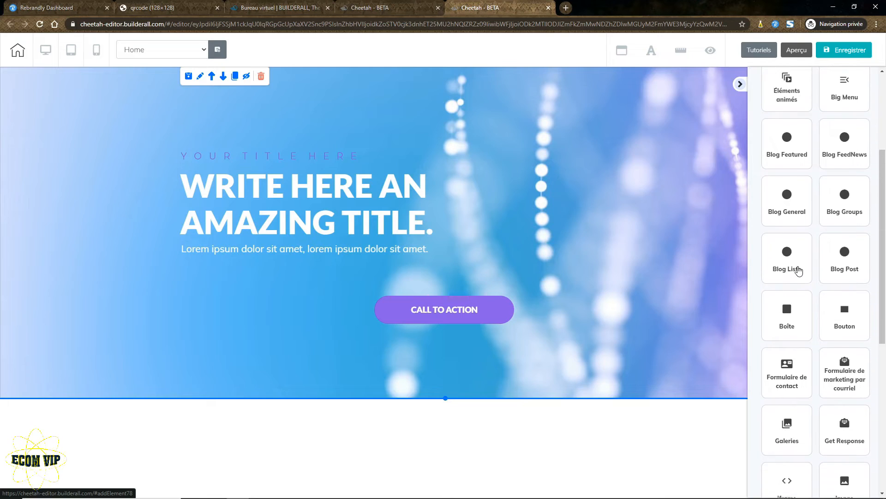
{"action": "scroll", "coordinate": [801, 272], "scroll_direction": "down", "scroll_amount": 4}
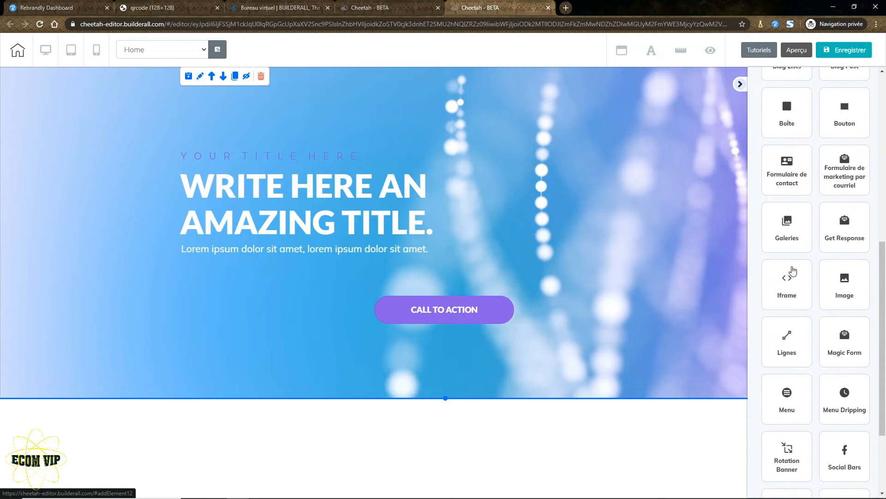
{"action": "left_click", "coordinate": [841, 285]}
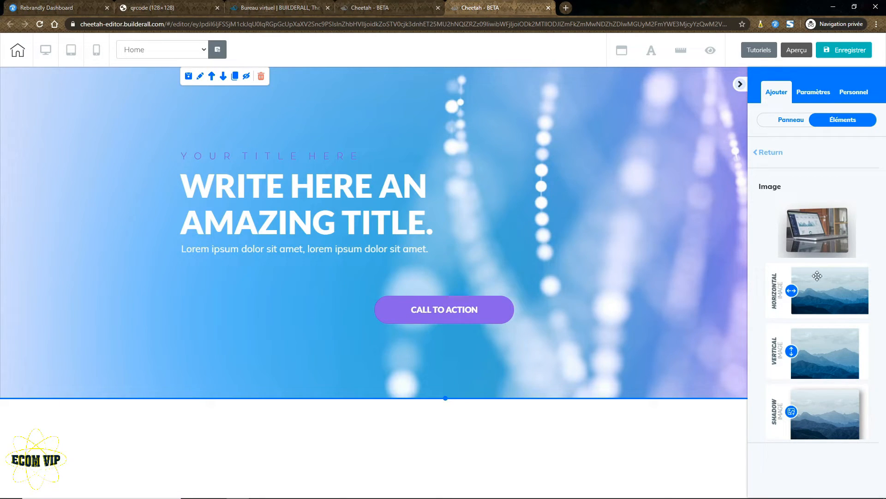
{"action": "left_click_drag", "start_coordinate": [277, 276], "coordinate": [257, 292]}
{"action": "left_click_drag", "start_coordinate": [375, 382], "coordinate": [283, 320]}
{"action": "left_click_drag", "start_coordinate": [237, 294], "coordinate": [280, 315]}
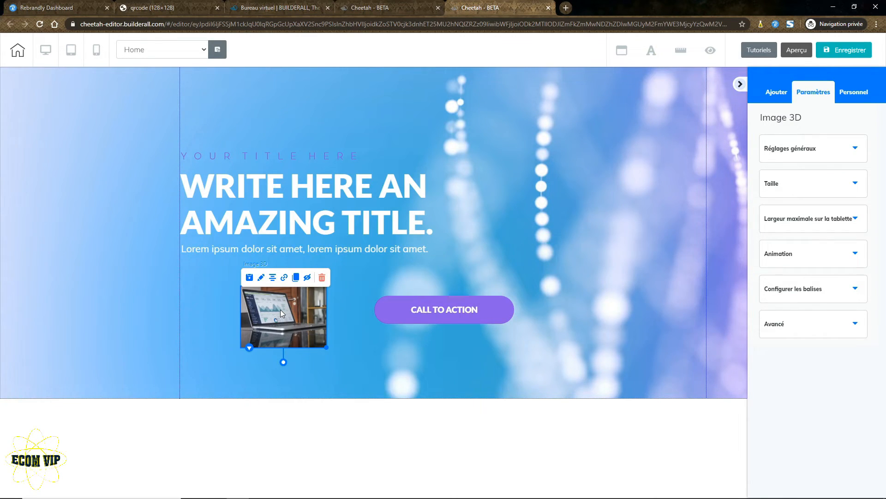
Swap the laptop placeholder for the QR code via Image externe and nudge it up-left.
{"action": "left_click", "coordinate": [826, 154]}
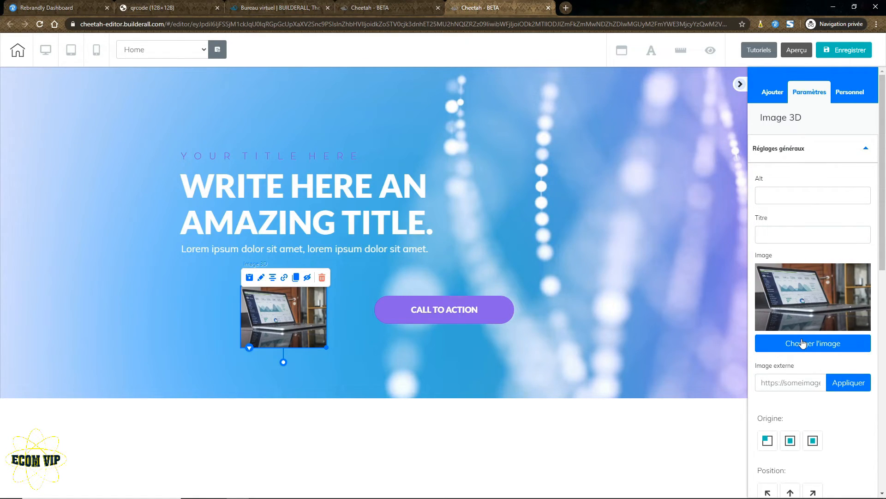
{"action": "left_click", "coordinate": [776, 381]}
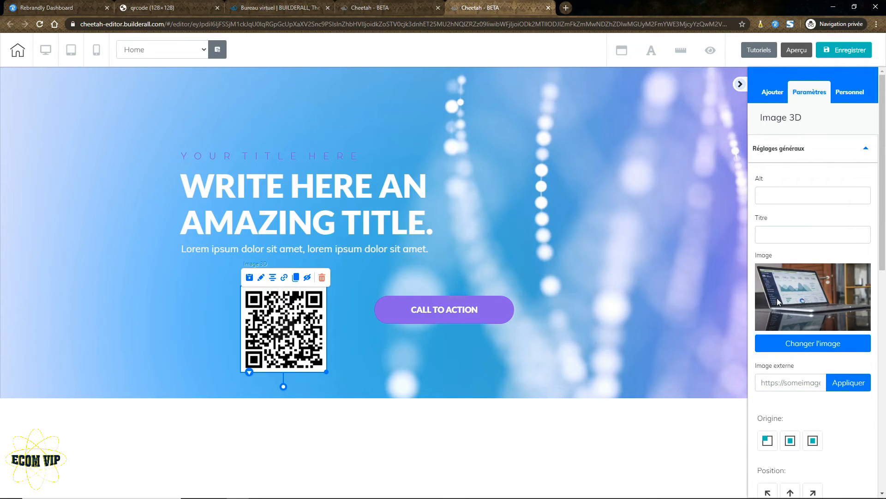
{"action": "mouse_move", "coordinate": [302, 338]}
{"action": "left_mouse_down"}
{"action": "mouse_move", "coordinate": [309, 323]}
{"action": "mouse_move", "coordinate": [295, 329]}
{"action": "left_mouse_up"}
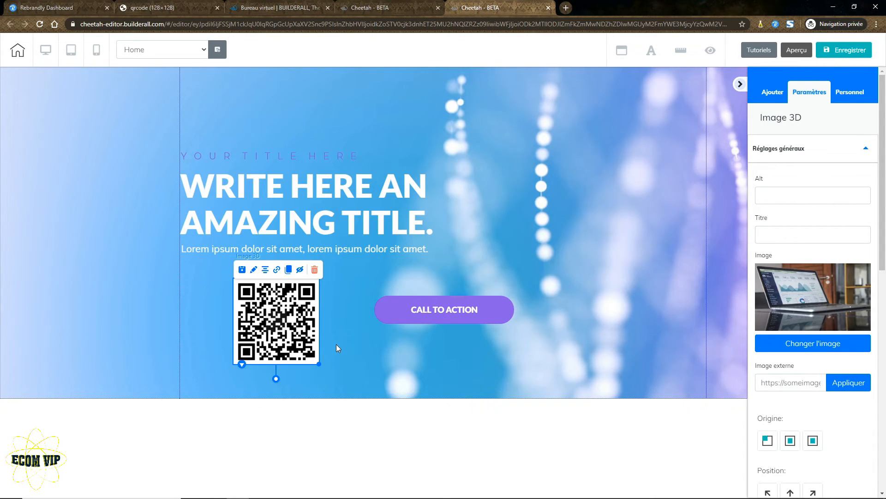
{"action": "left_click", "coordinate": [217, 338]}
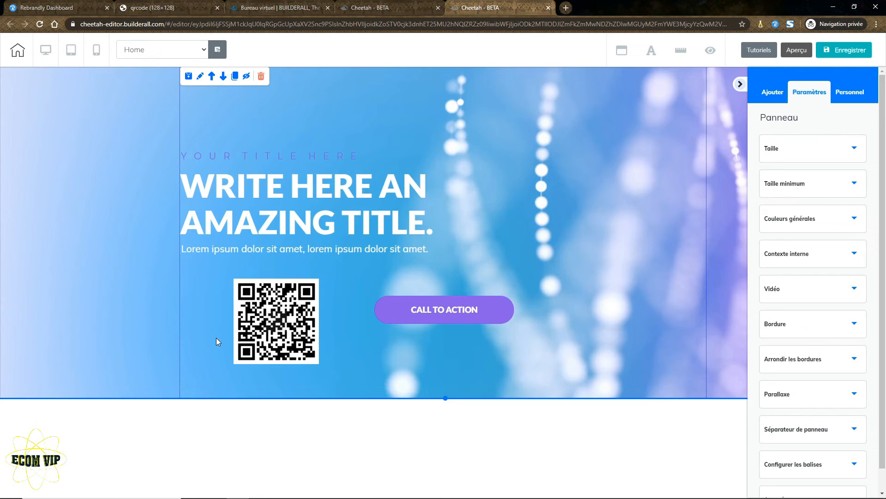
Shrink the QR code, set it lower-left of the CALL TO ACTION button, and save.
{"action": "mouse_move", "coordinate": [269, 323]}
{"action": "left_mouse_down"}
{"action": "mouse_move", "coordinate": [269, 341]}
{"action": "mouse_move", "coordinate": [259, 326]}
{"action": "left_mouse_up"}
{"action": "left_click_drag", "start_coordinate": [308, 367], "coordinate": [301, 336]}
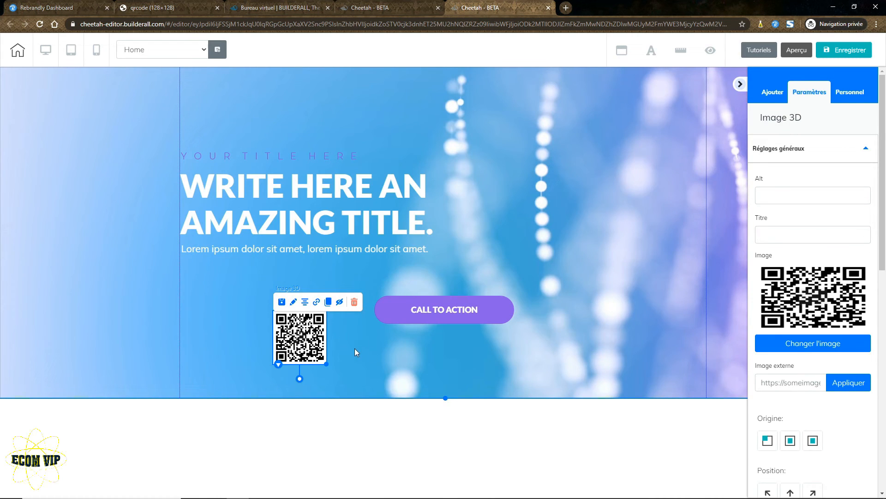
{"action": "left_click", "coordinate": [277, 290]}
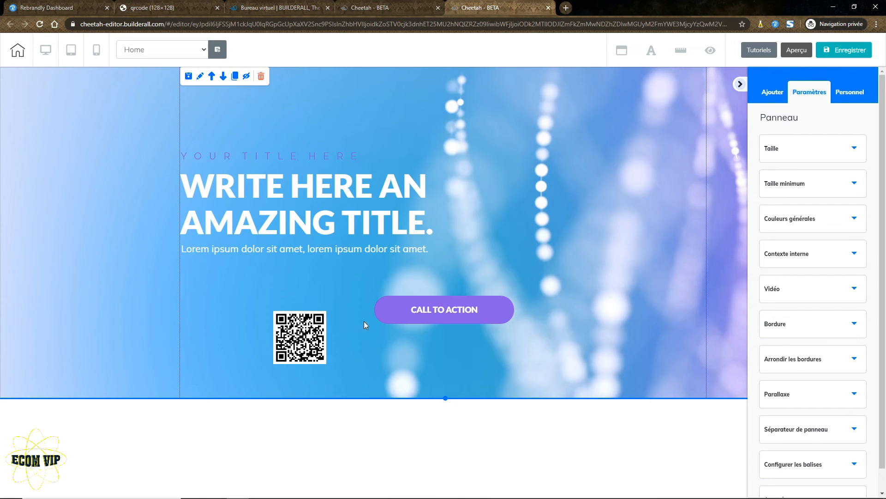
{"action": "left_click", "coordinate": [851, 51]}
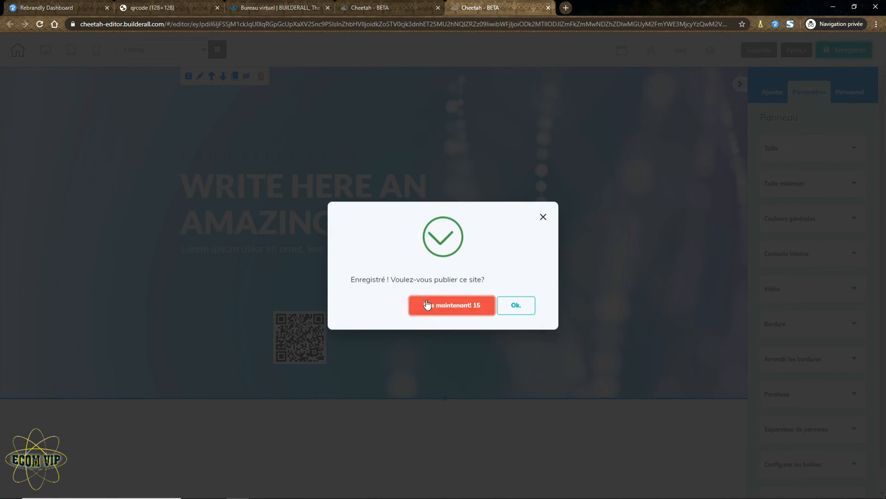
Confirm publishing with Ok, then open the live site via 'Aller sur le site'.
{"action": "left_click", "coordinate": [517, 304]}
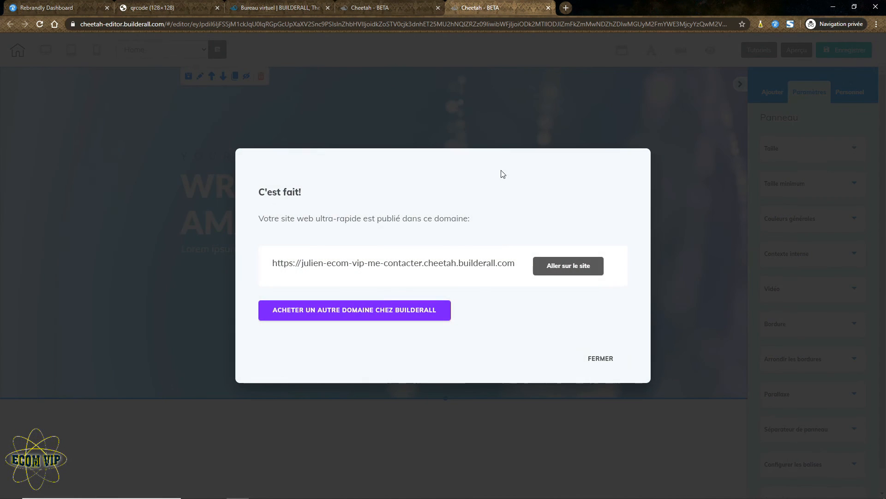
{"action": "left_click", "coordinate": [558, 270]}
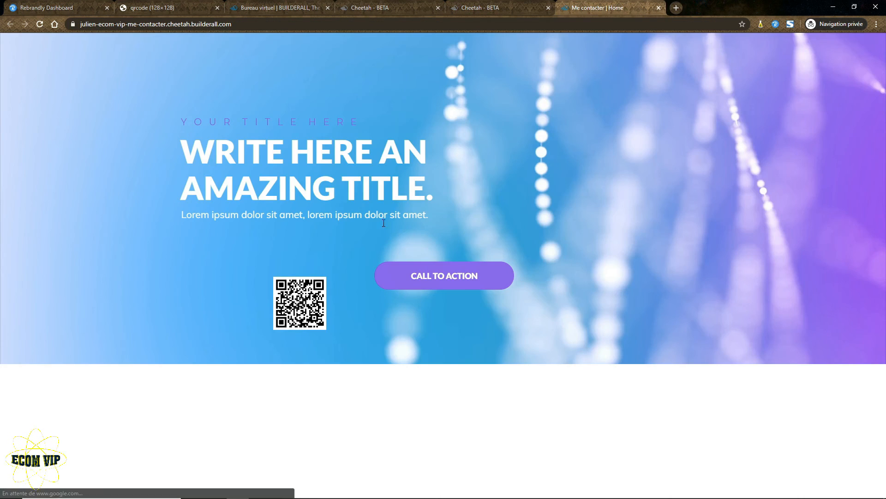